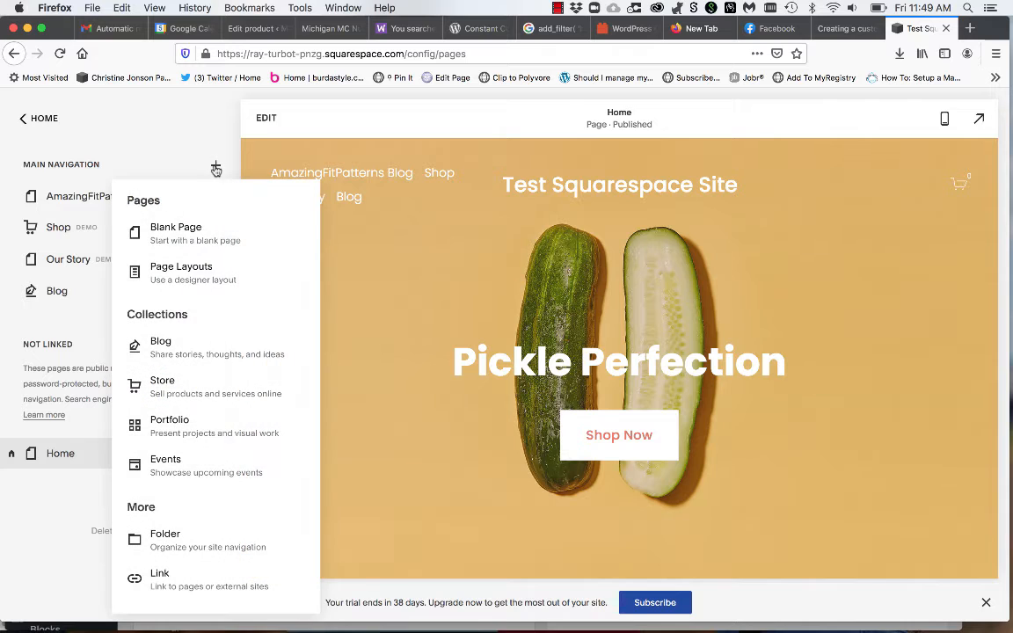
Step: Add a blank page named "Home Page" to the main navigation
left_click(181, 234)
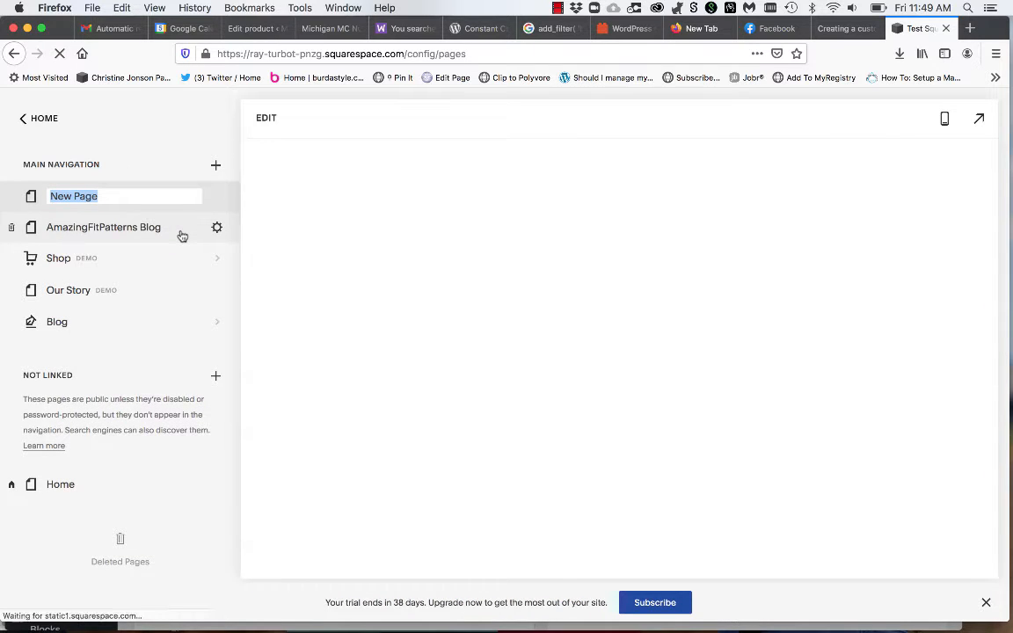
type("Ho")
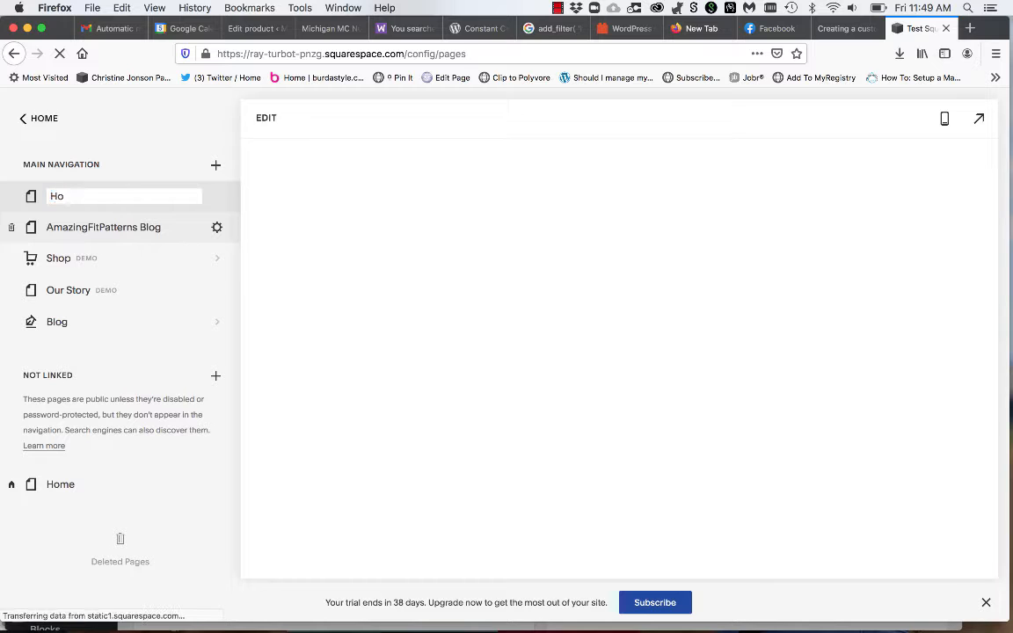
type("me Page")
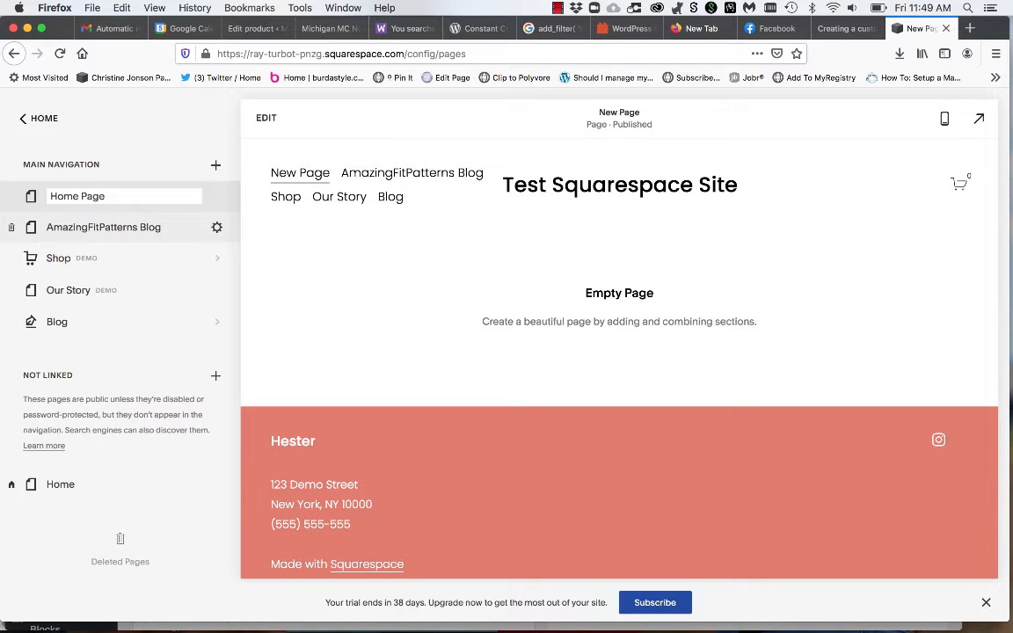
key("Return")
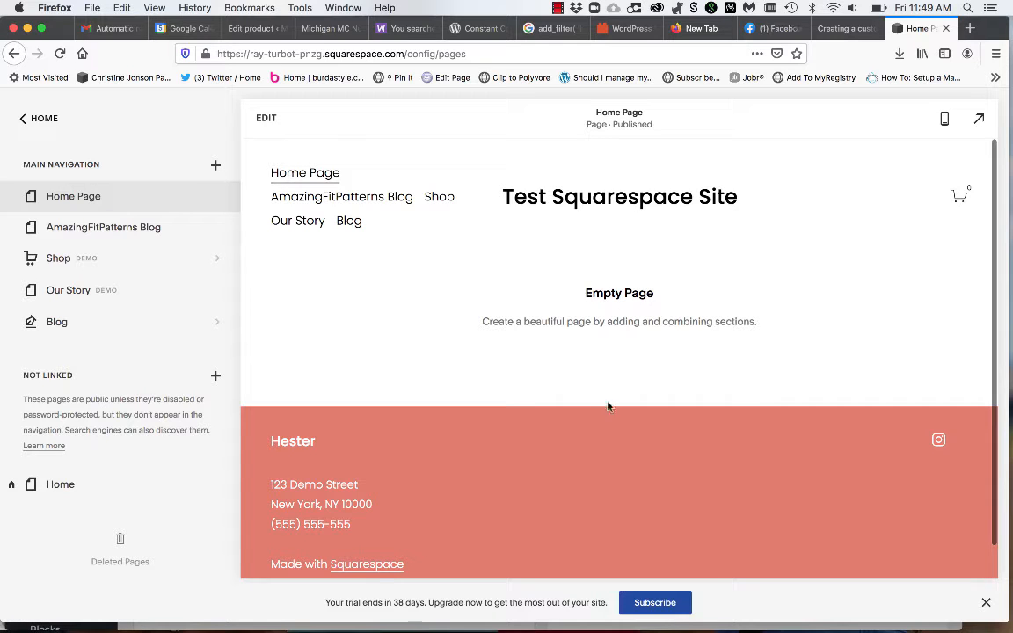
Step: Open the new Home Page for editing and review the site header's Elements and Site Title & Logo settings
left_click(268, 120)
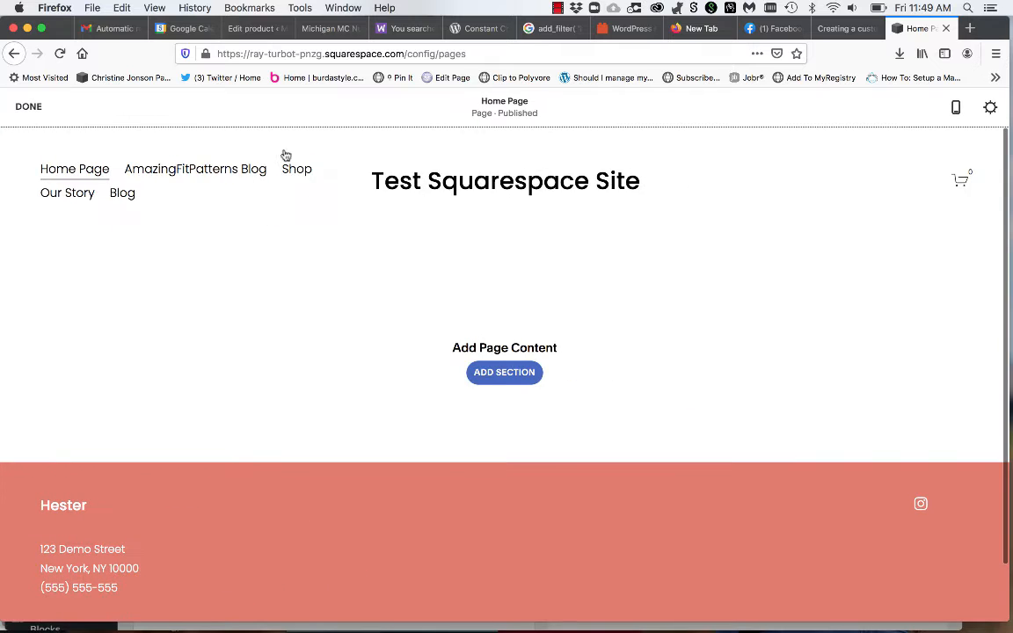
mouse_move(496, 223)
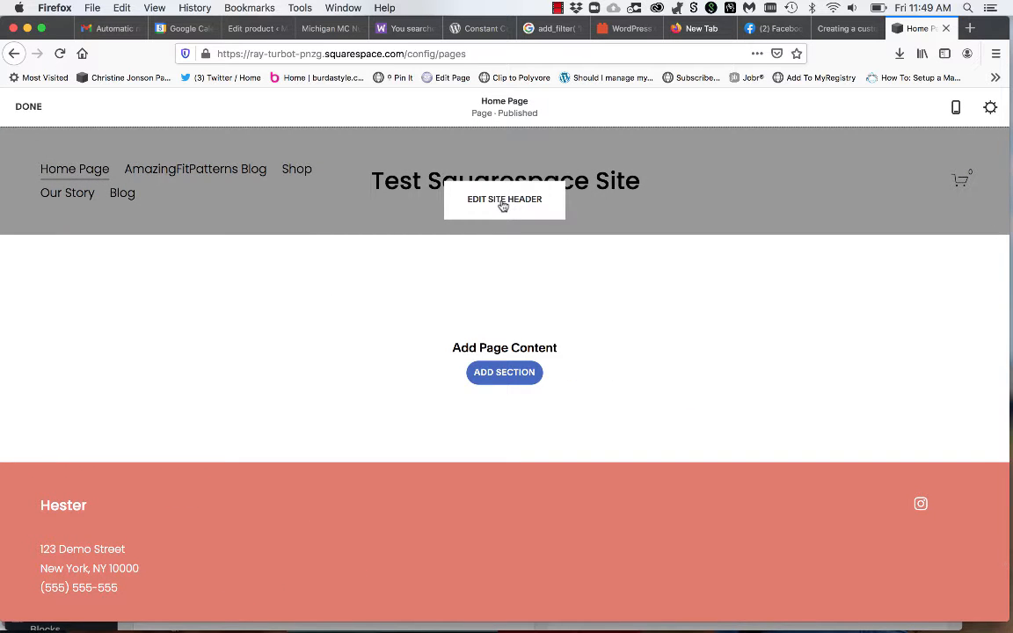
left_click(503, 201)
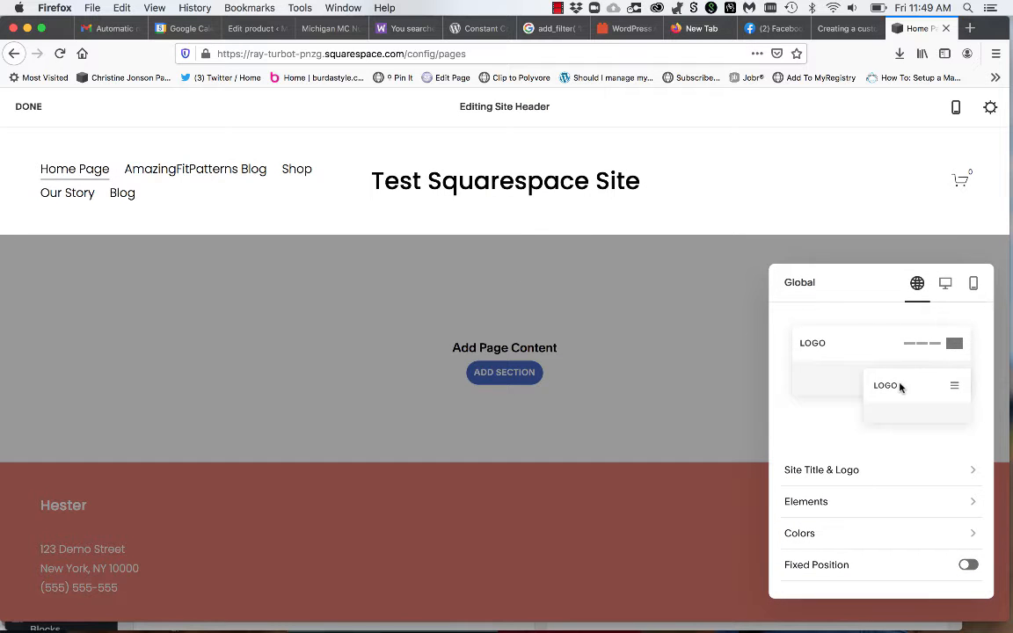
left_click(819, 503)
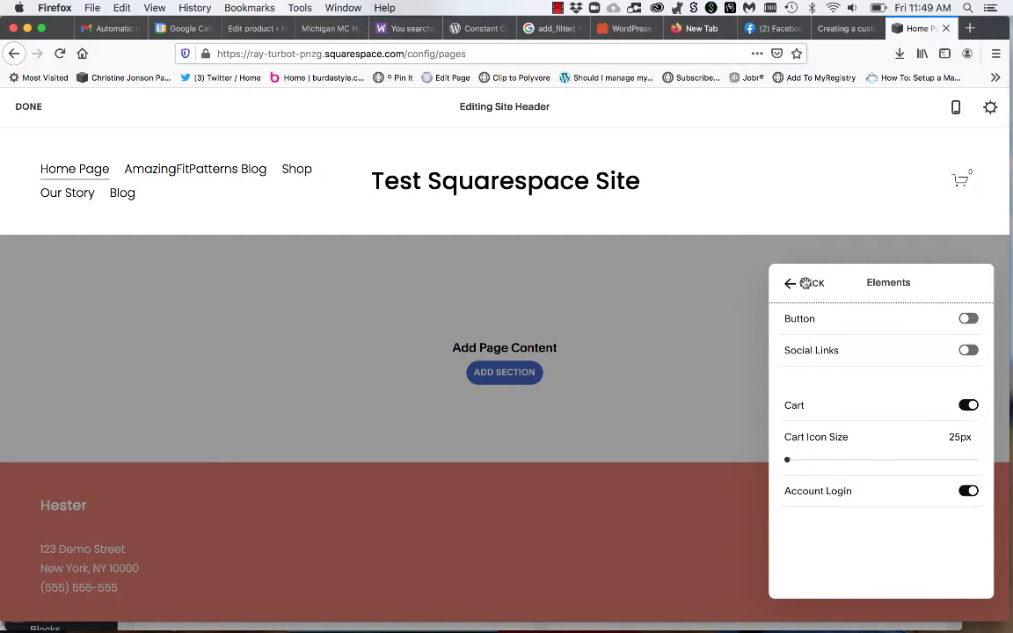
left_click(805, 283)
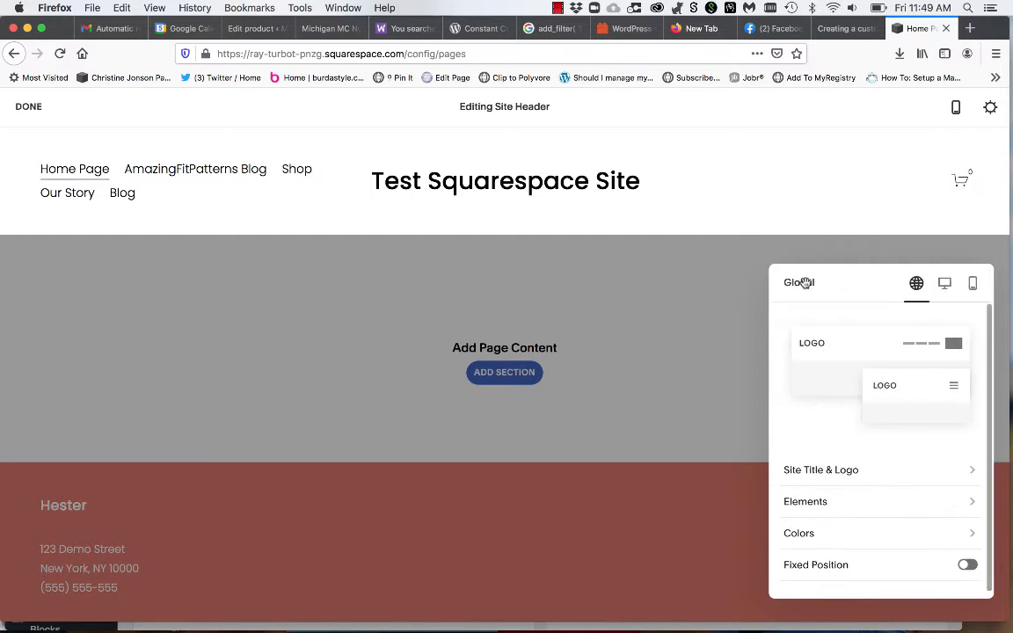
left_click(817, 470)
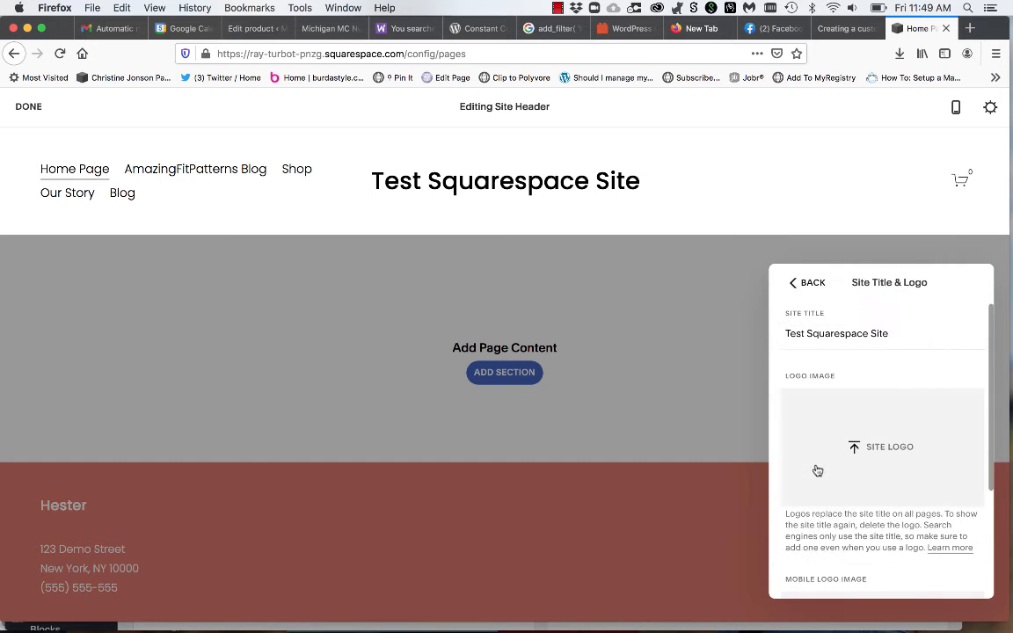
left_click(802, 283)
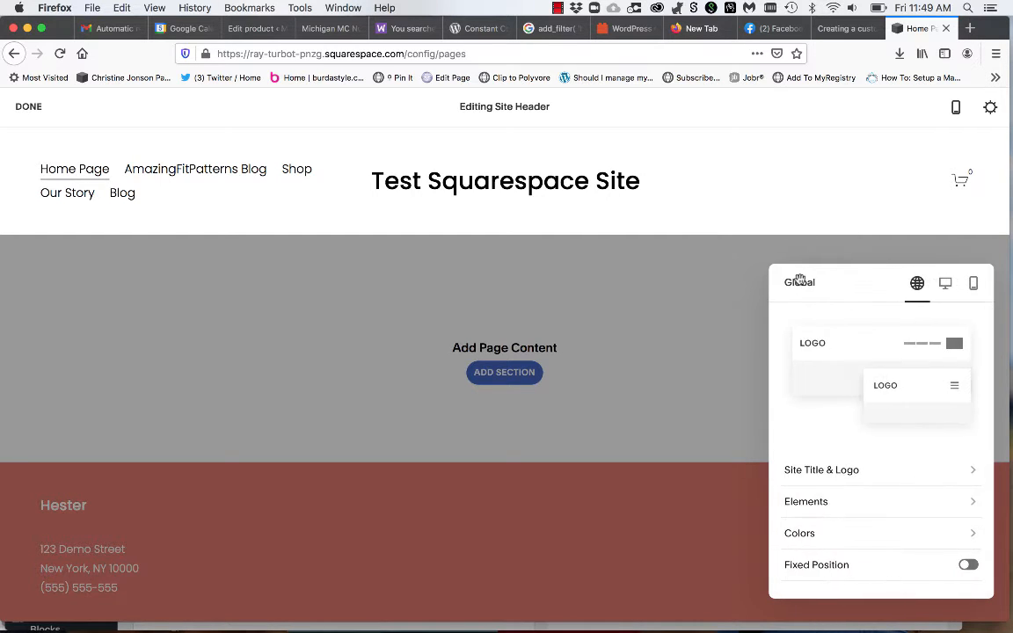
left_click(490, 274)
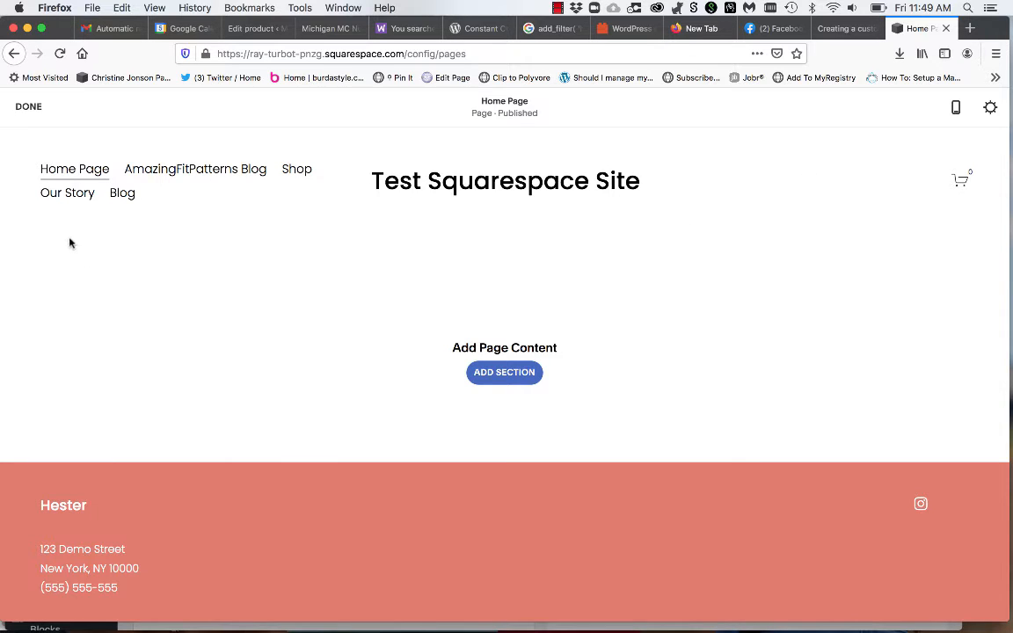
Step: Add the Headlines section with the wooden house and hillside photo, left-aligned heading and button to the empty page
left_click(493, 373)
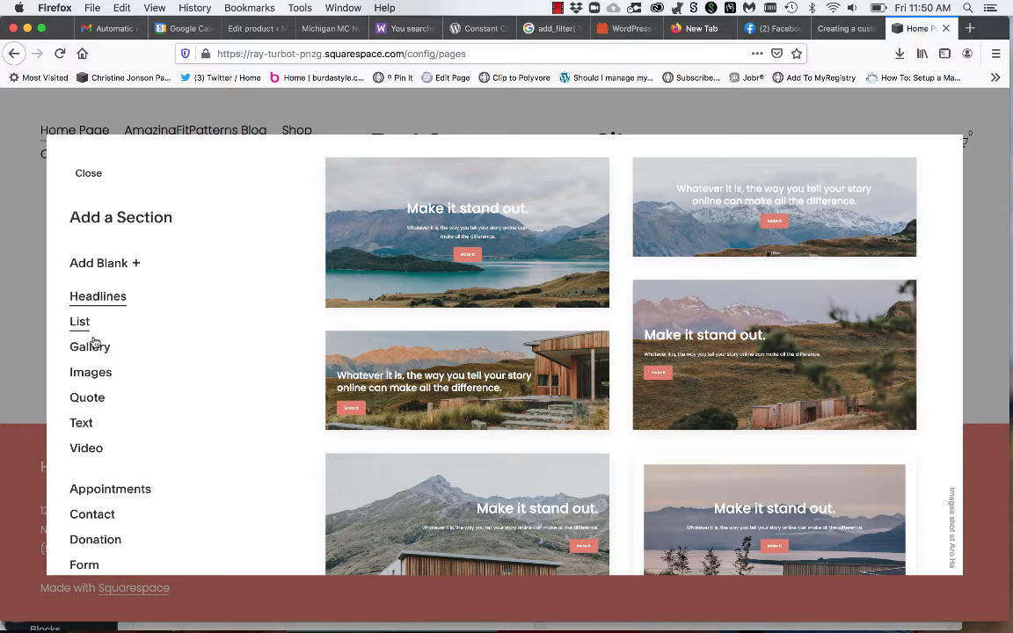
left_click(91, 376)
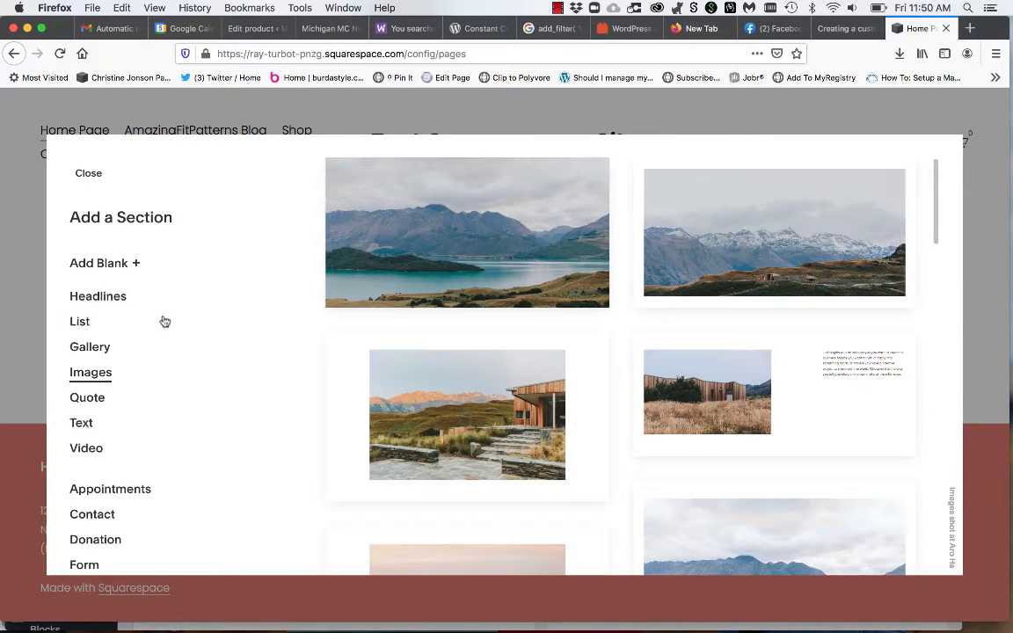
left_click(103, 296)
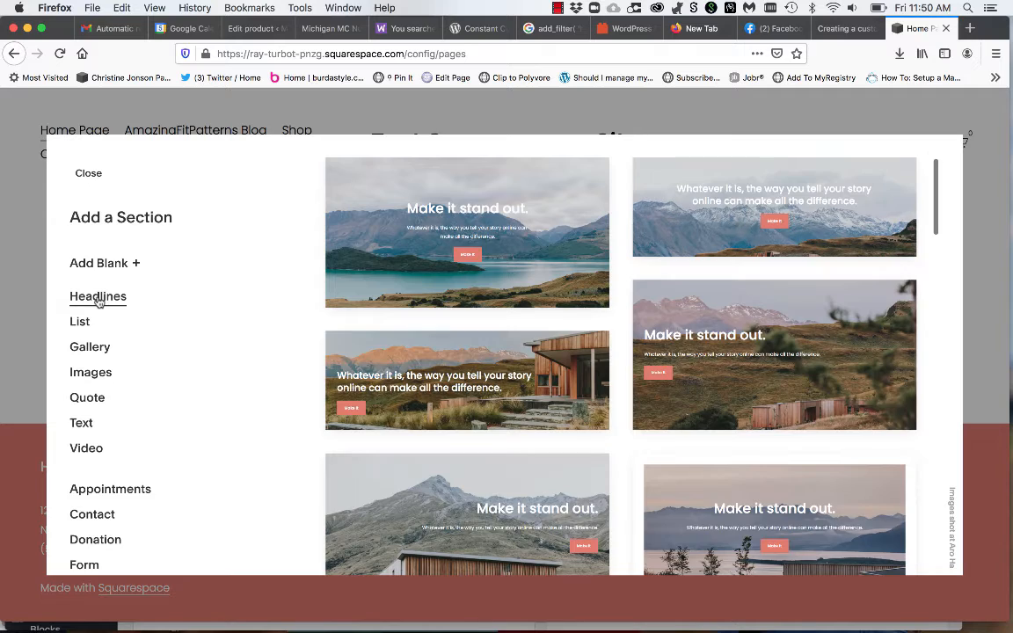
left_click(451, 361)
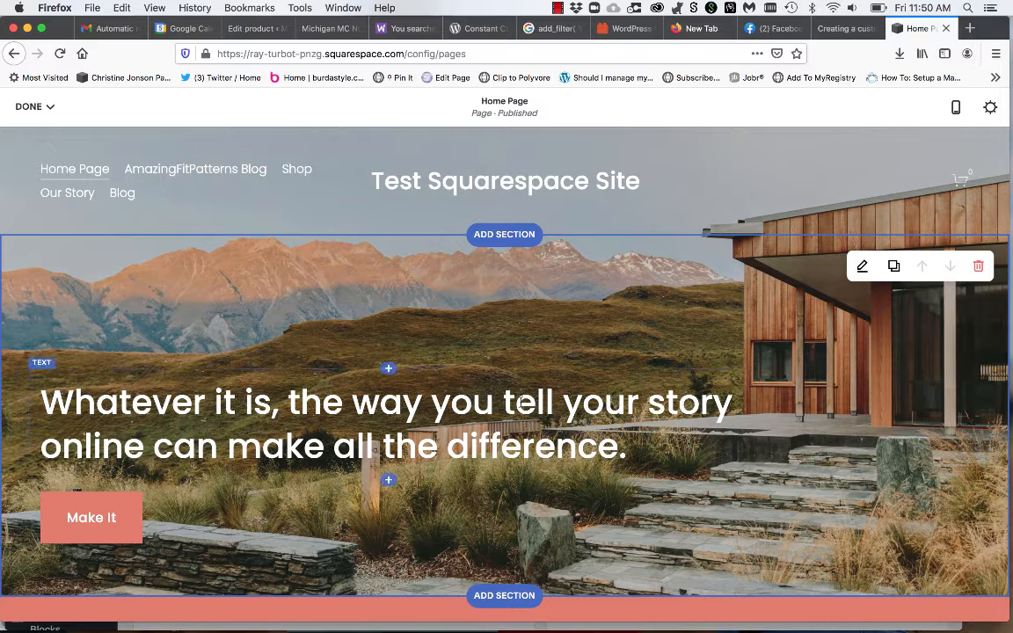
Step: Replace the headline section's placeholder heading with "Your most important benefit."
left_click(520, 402)
left_click_drag(639, 443, 47, 380)
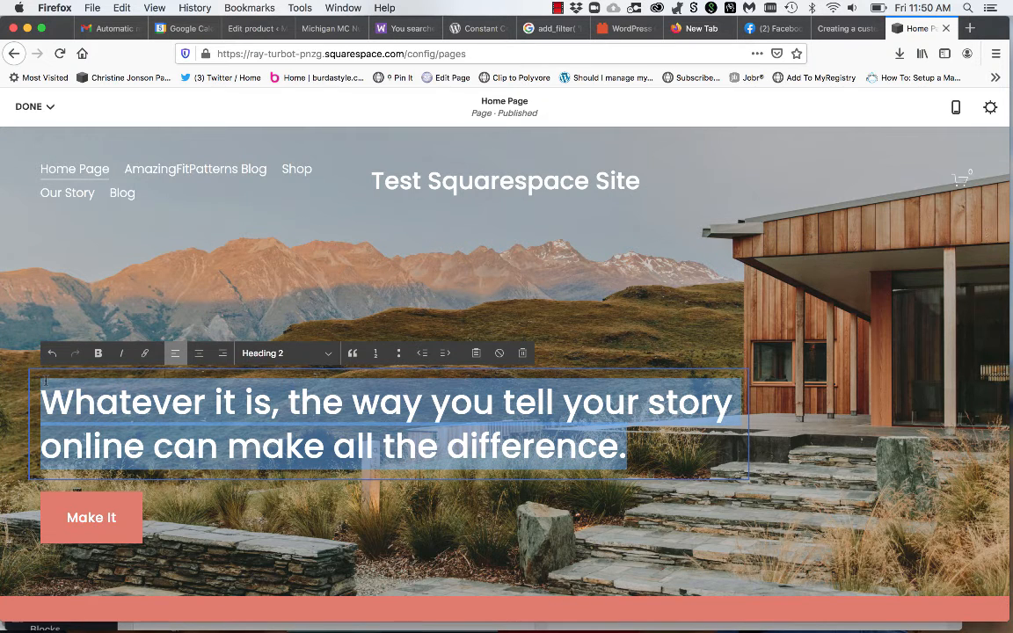
type("Your most impor")
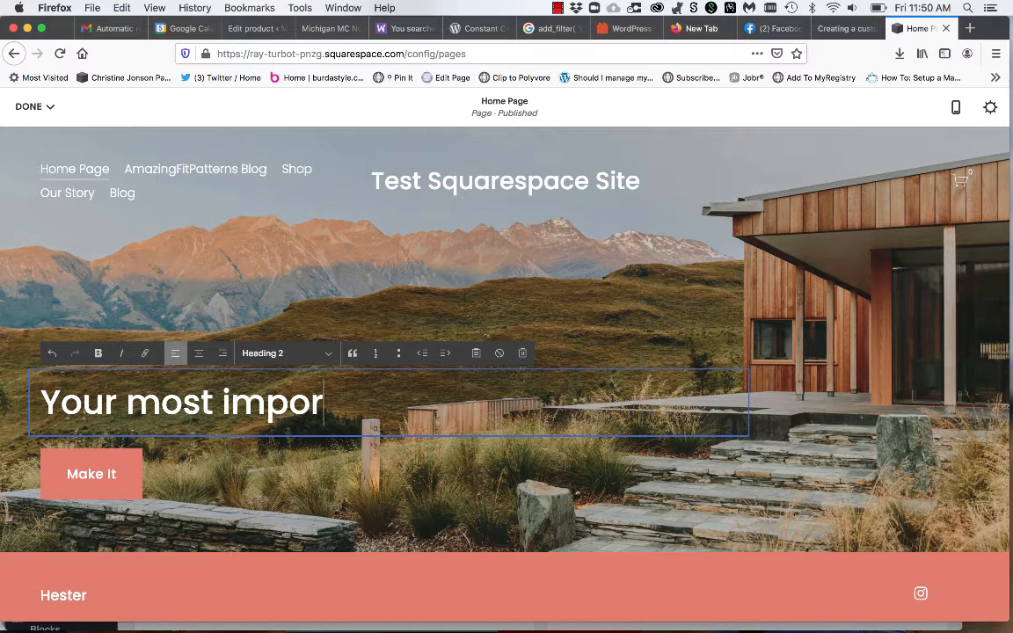
type("tant benefit.")
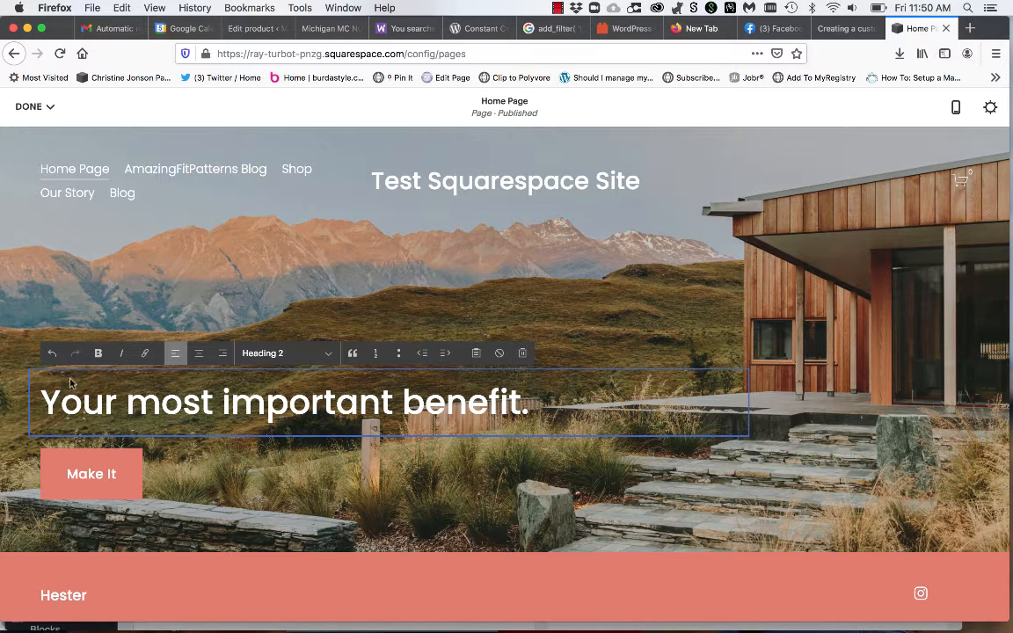
Step: Rewrite the headline section's heading as "Create your perfect wardrobe. Sustainbly."
left_click_drag(538, 406, 3, 394)
type("Createe")
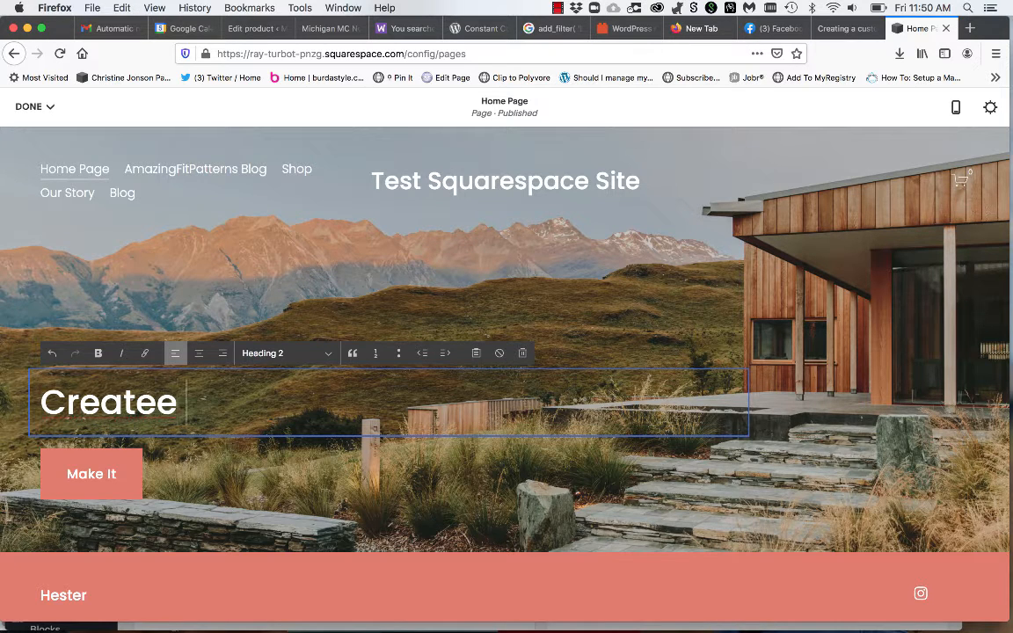
key("BackSpace")
type("your")
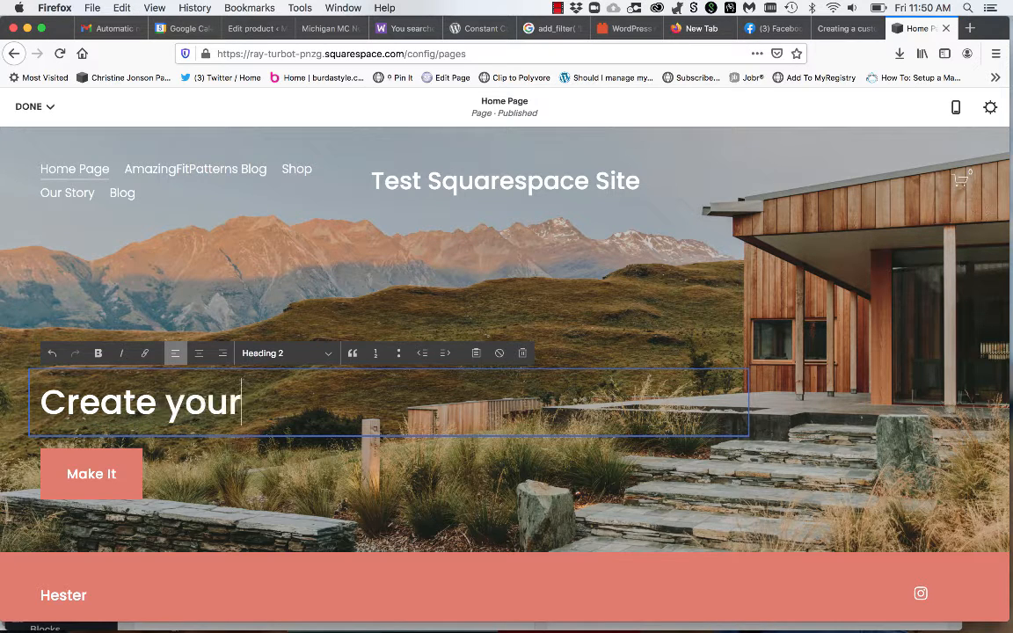
type(" perfect wo")
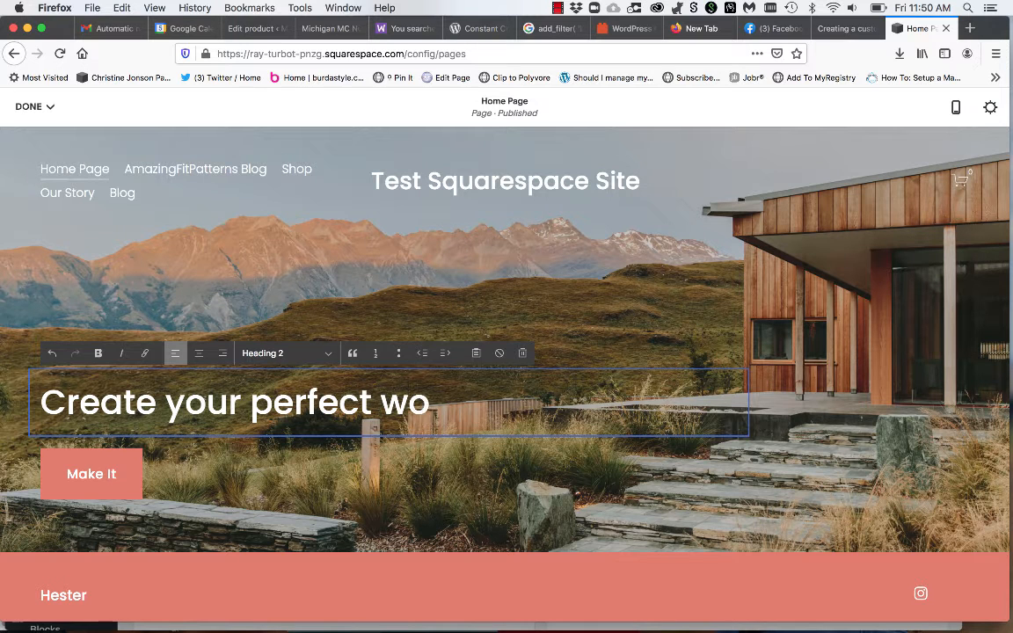
key("BackSpace")
type("ardro")
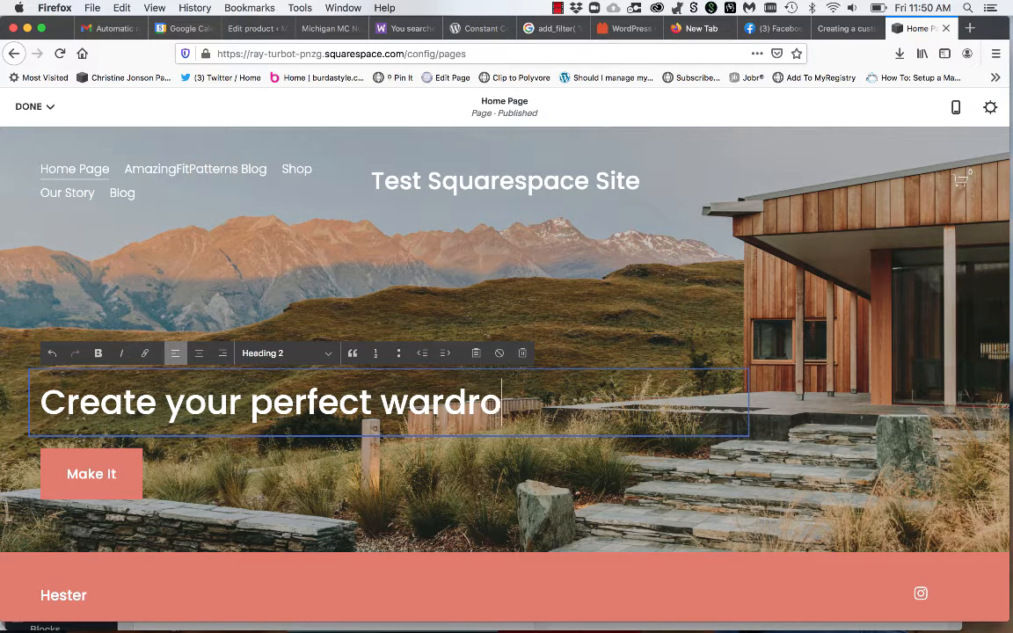
type("be. Sustainby.")
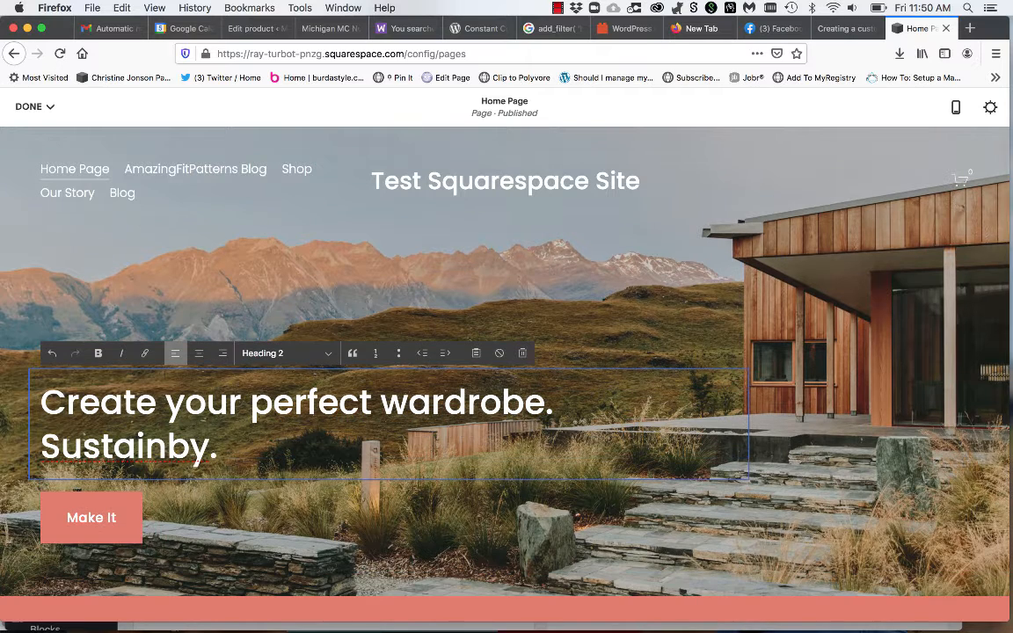
key("BackSpace")
key("BackSpace")
type("ly.")
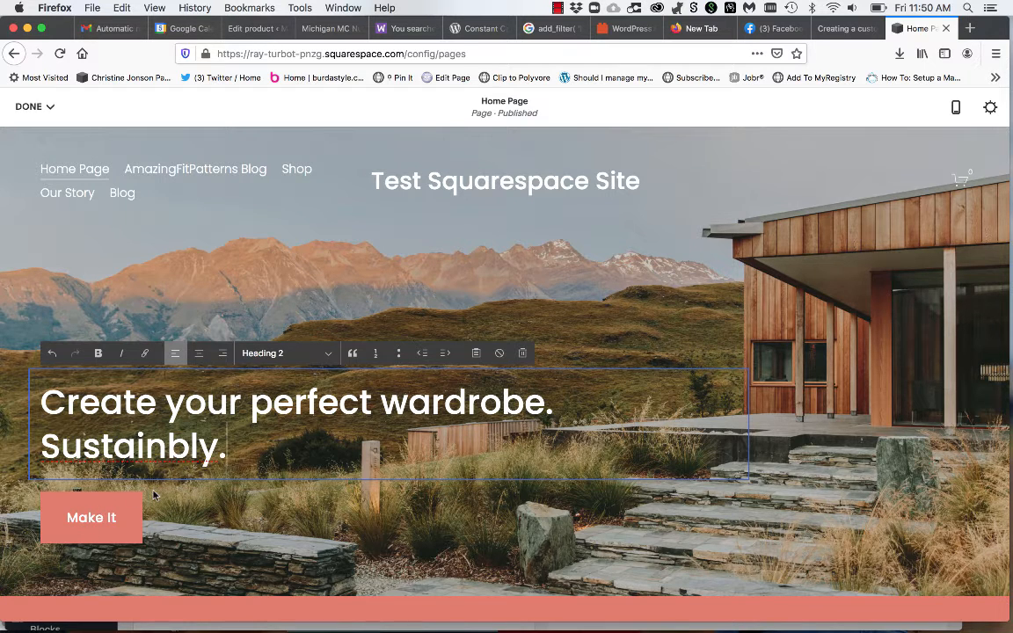
Step: Add a blank section between the headline section and the footer
scroll(124, 502, "down", 4)
left_click(368, 401)
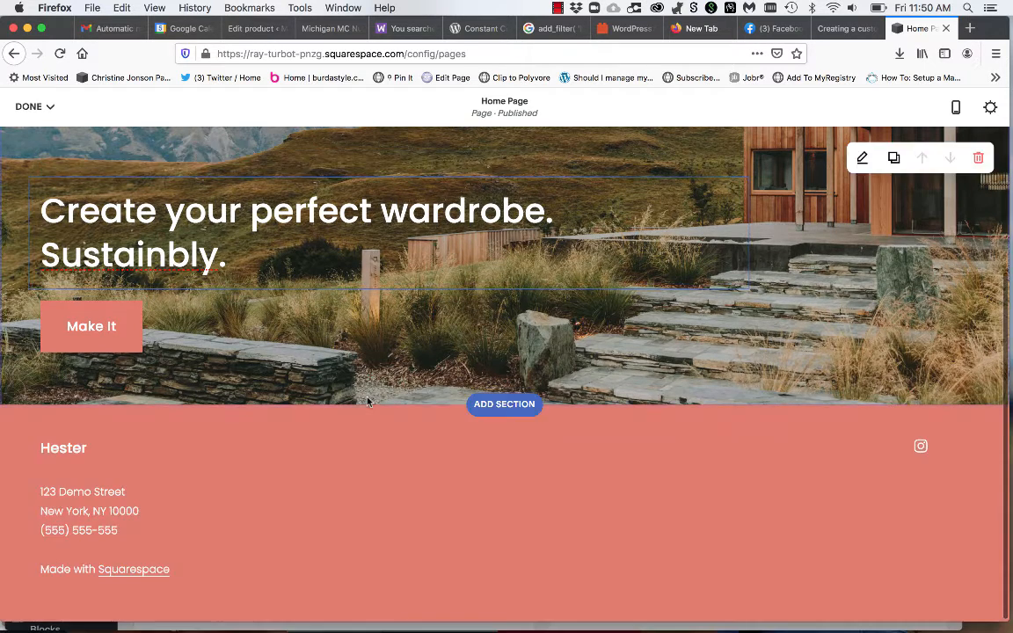
left_click(502, 404)
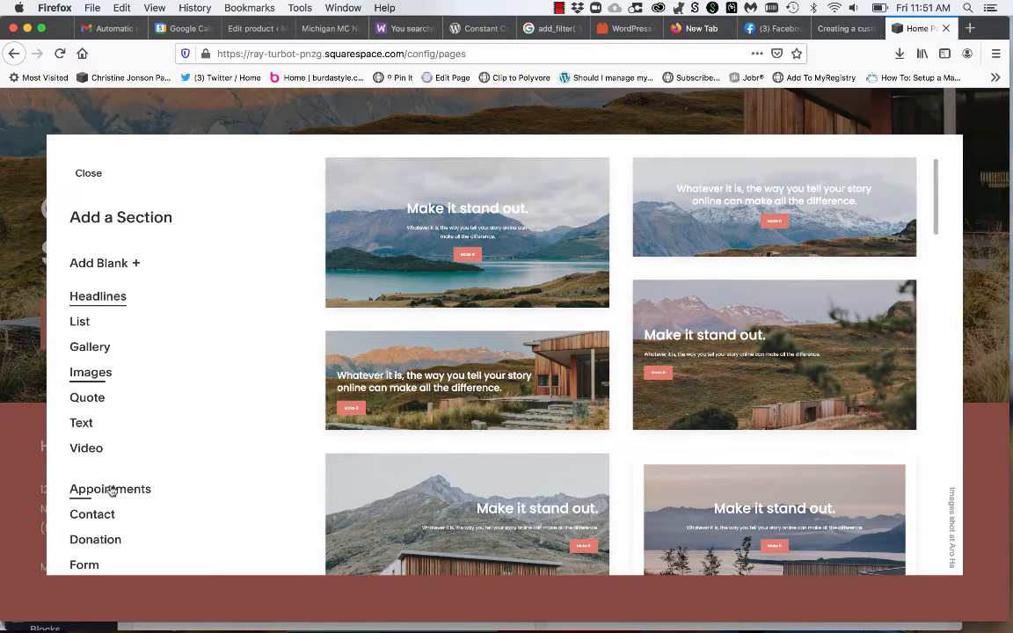
scroll(111, 489, "down", 8)
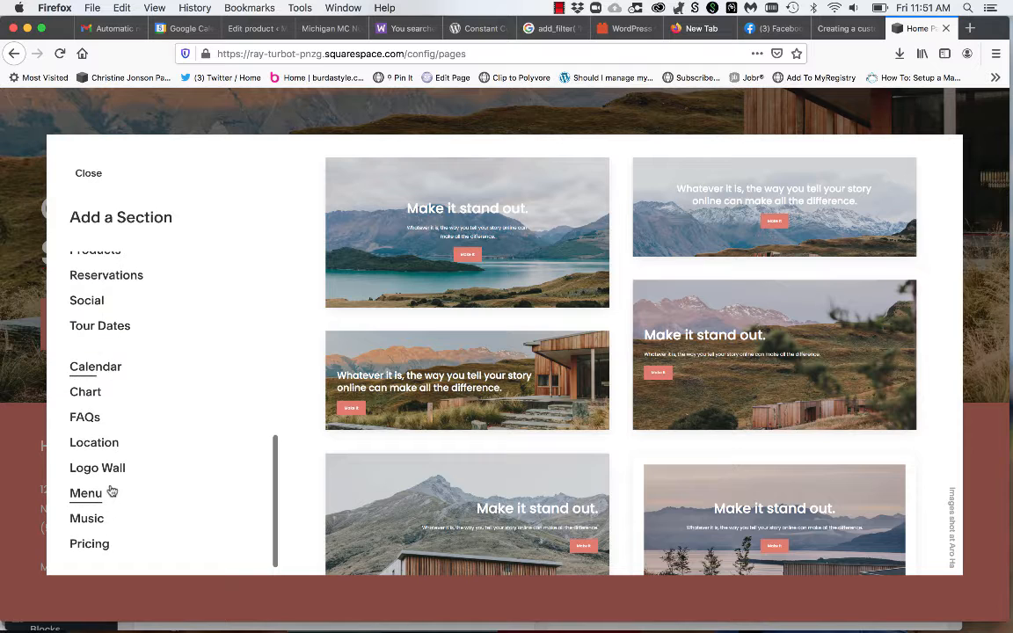
scroll(111, 490, "up", 6)
scroll(112, 490, "up", 3)
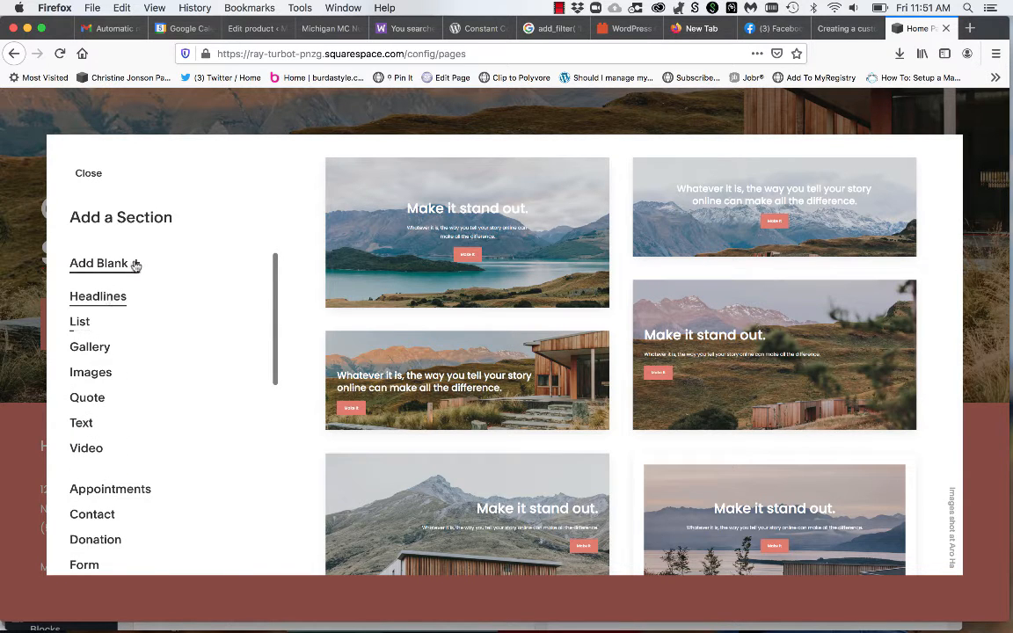
left_click(134, 264)
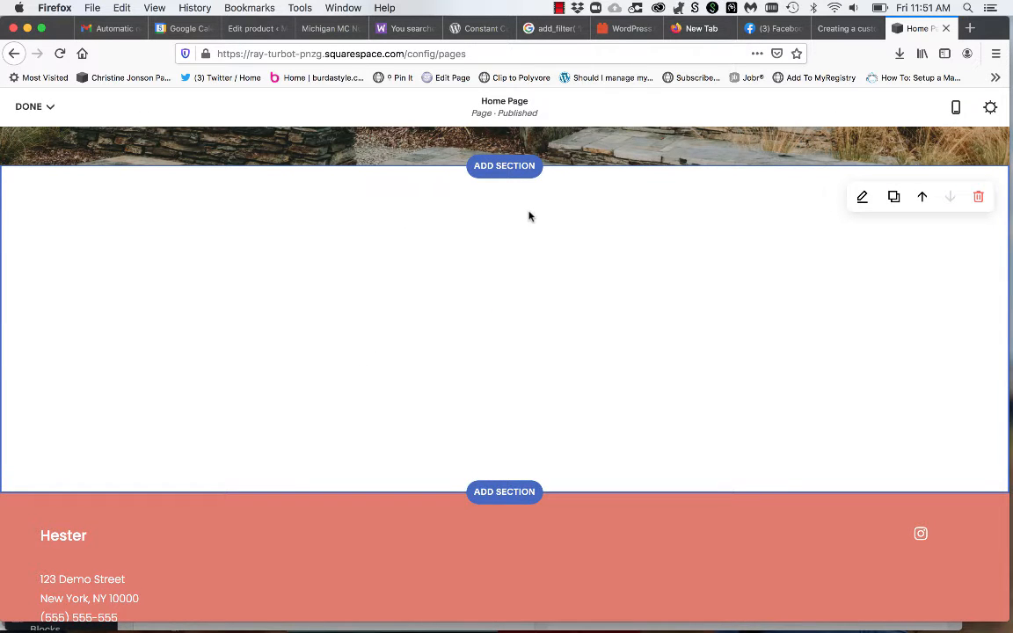
Step: Set both the content width and the section height of the blank section to M
left_click(864, 197)
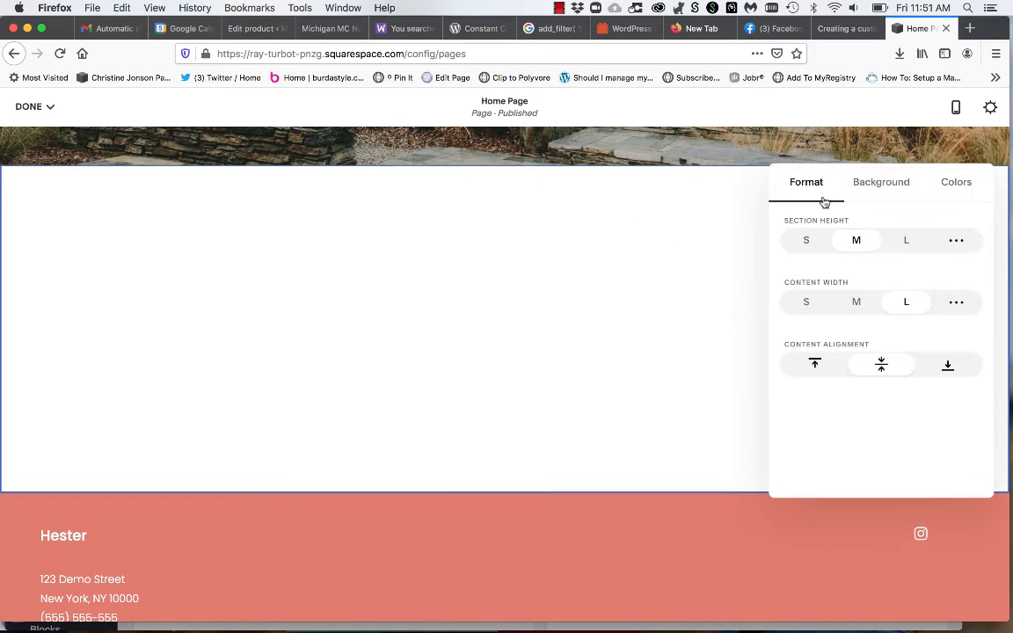
left_click(499, 220)
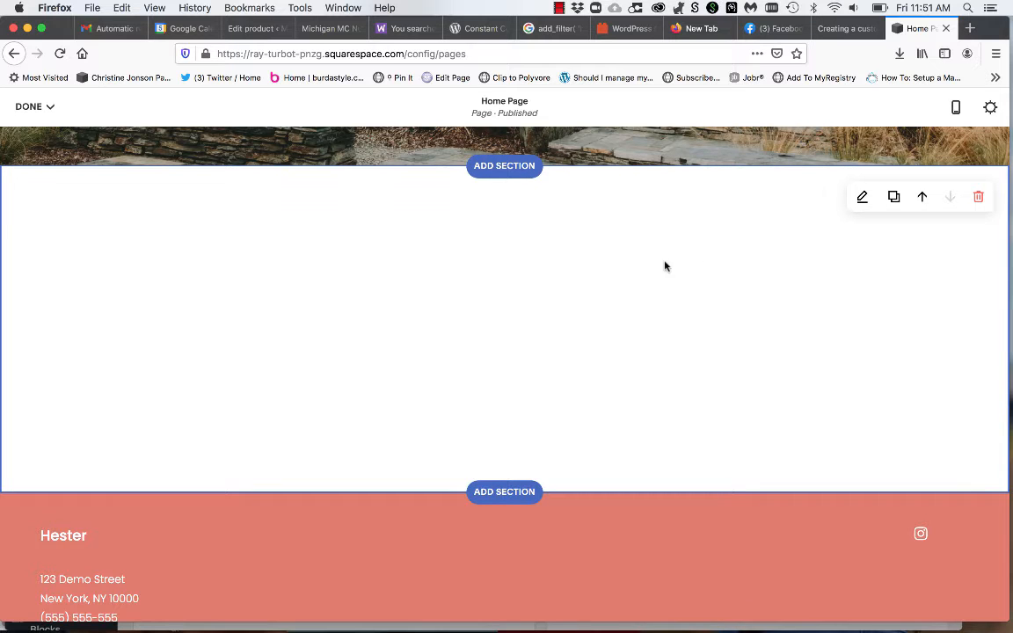
left_click(862, 197)
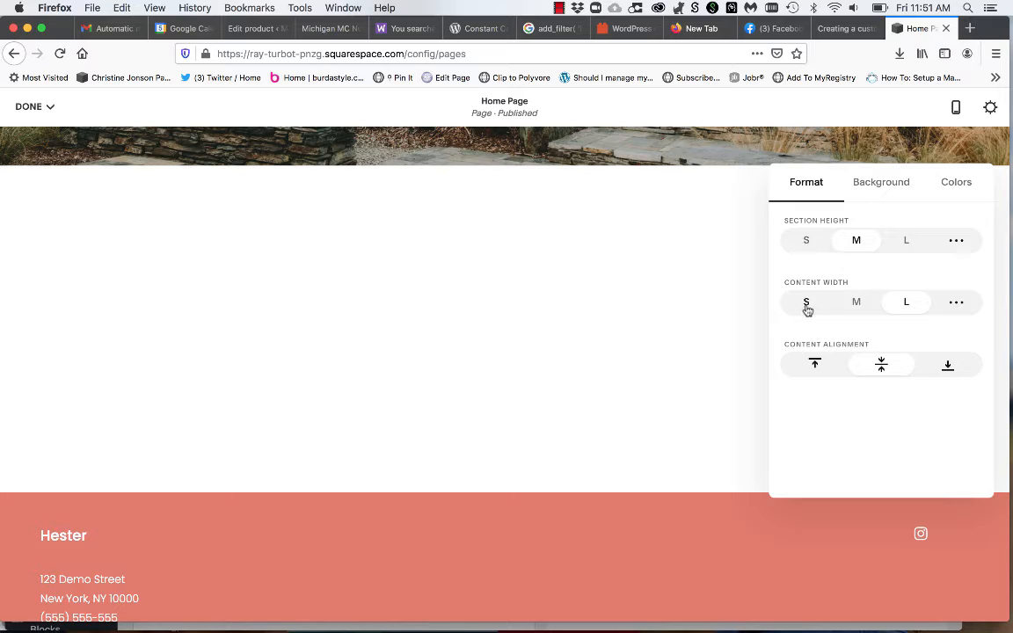
left_click(856, 301)
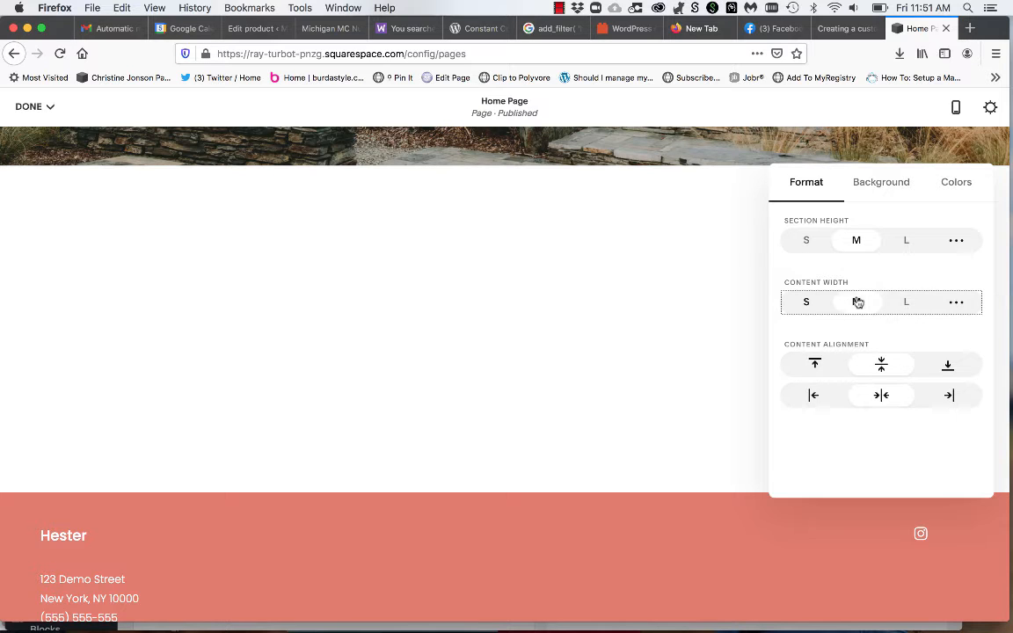
left_click(860, 242)
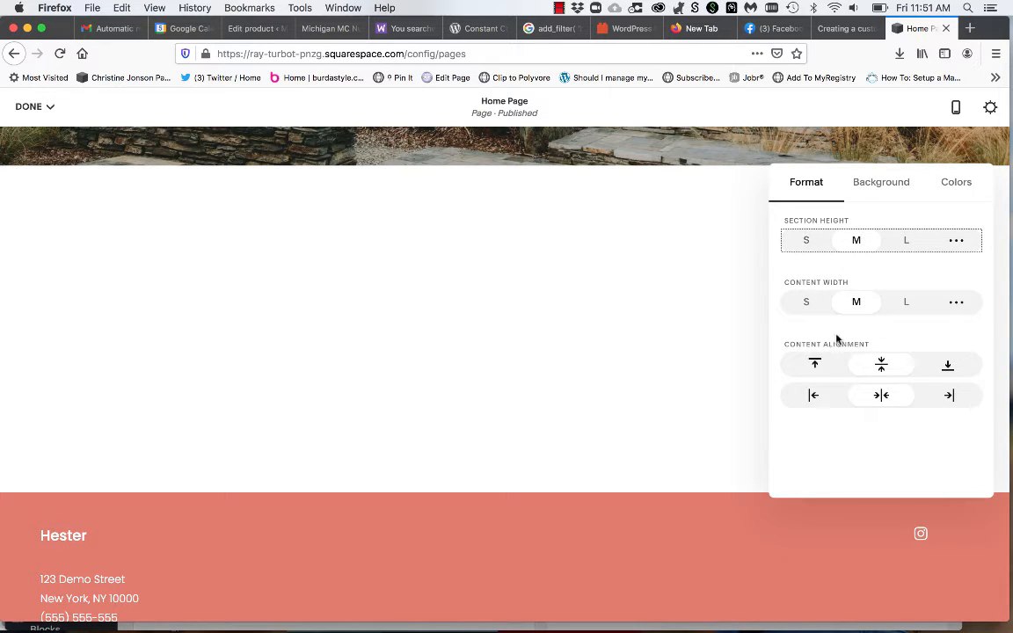
Step: Insert a Grid summary block into the blank section beneath the headline banner
left_click(477, 312)
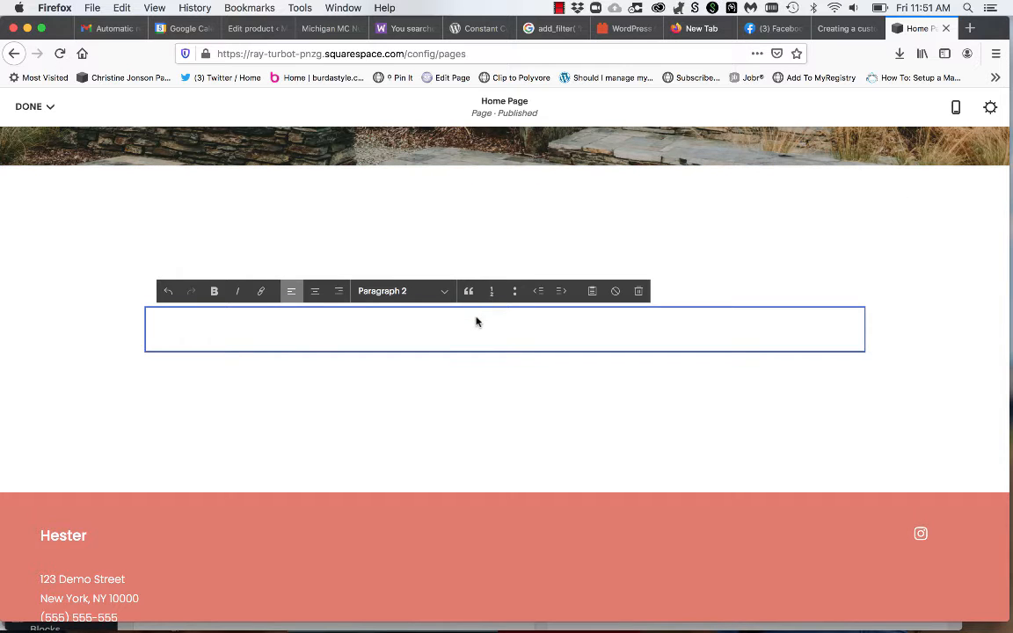
left_click(460, 306)
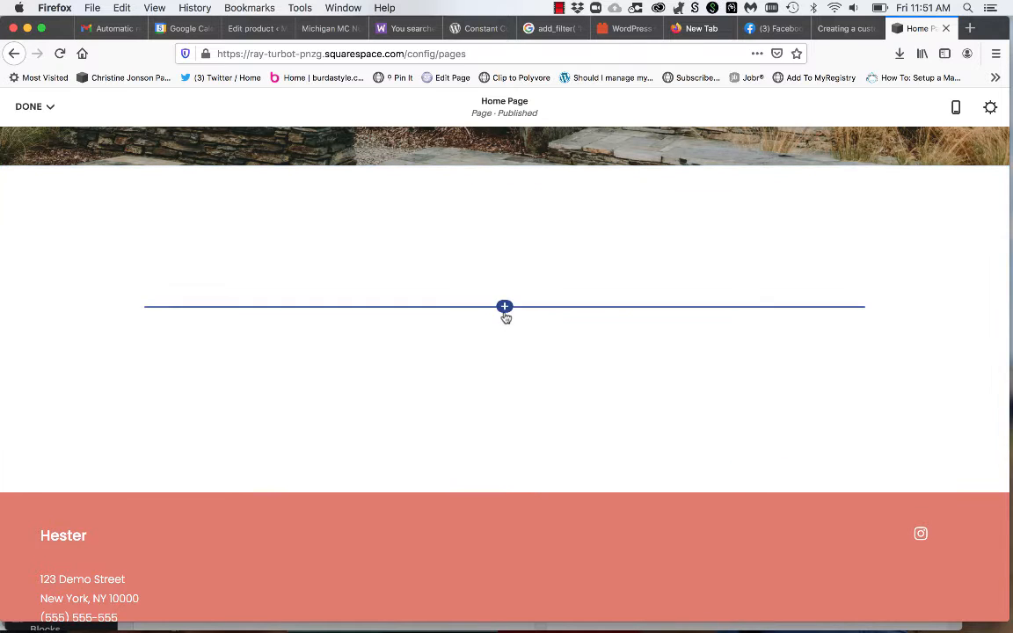
left_click(504, 307)
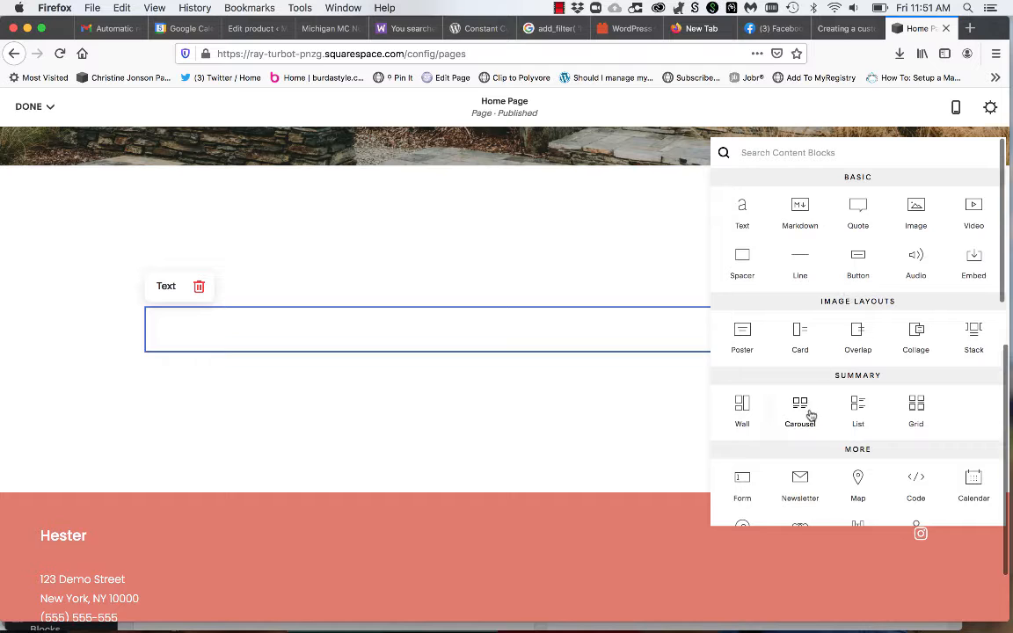
scroll(810, 417, "down", 2)
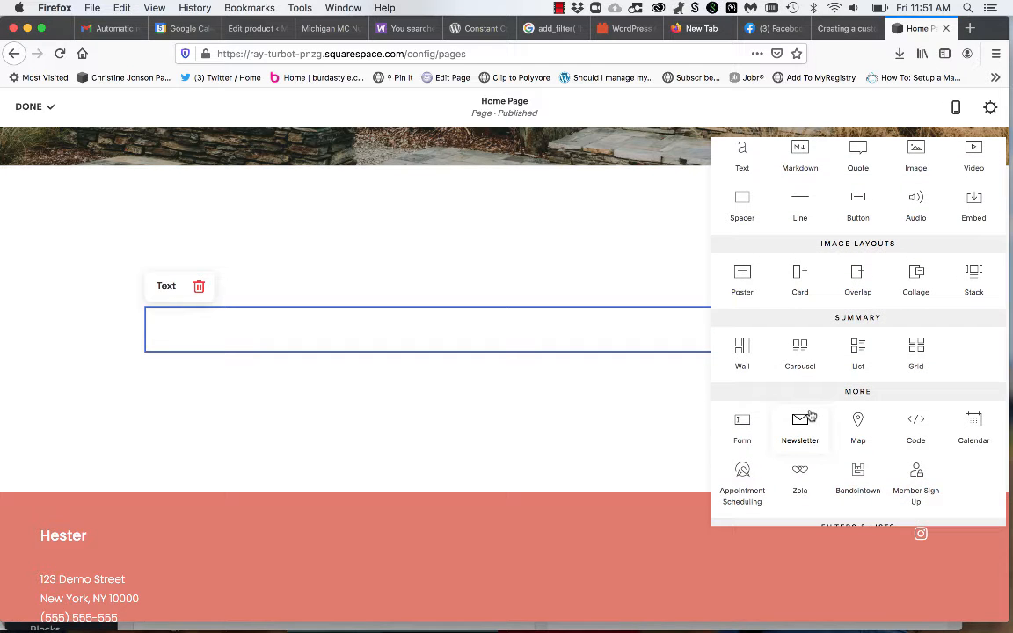
scroll(810, 417, "down", 5)
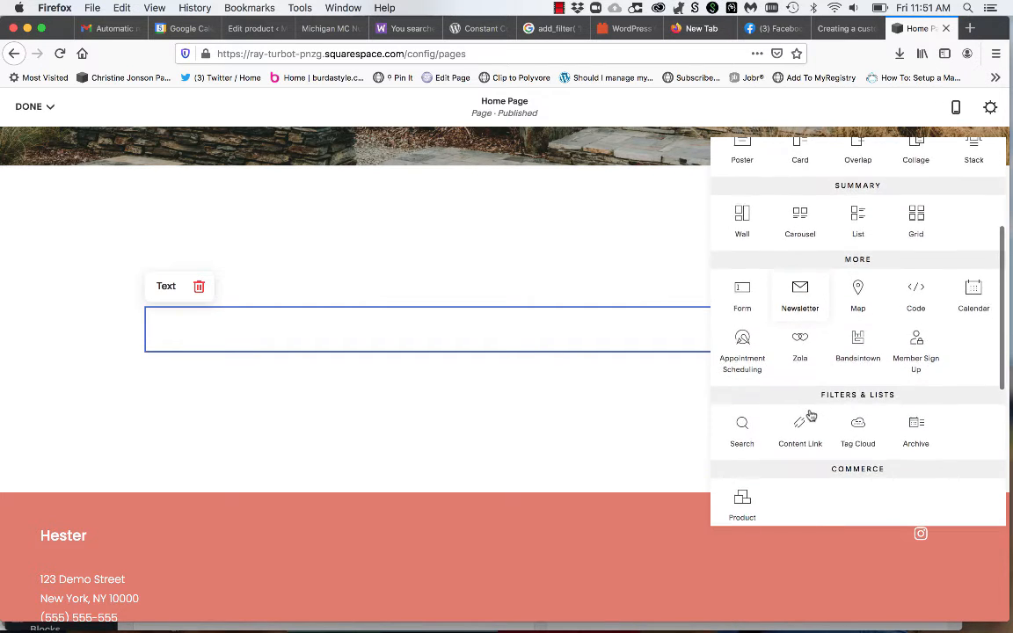
scroll(810, 414, "down", 2)
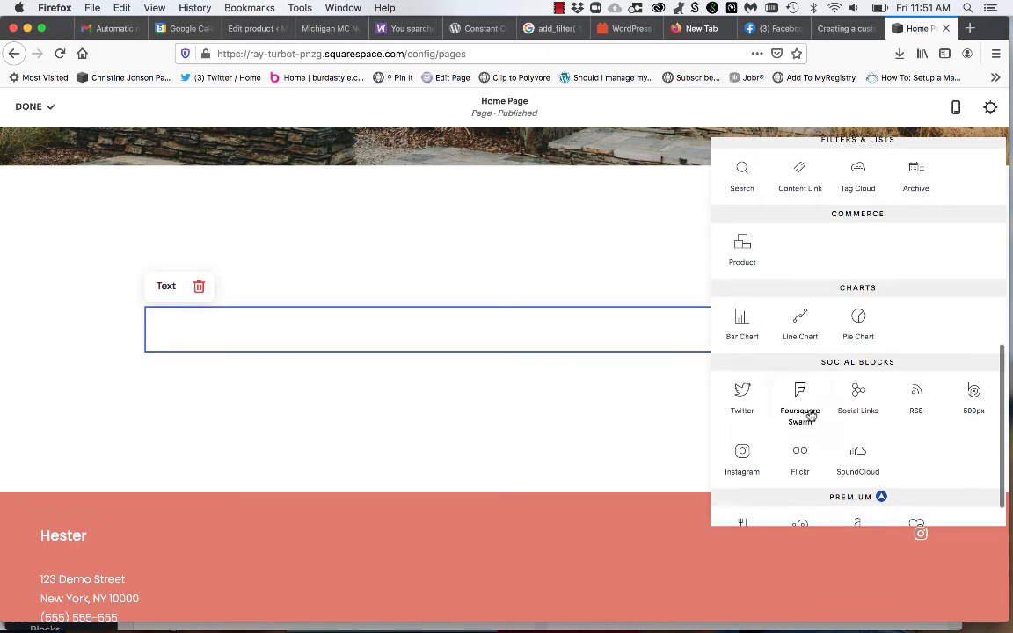
scroll(810, 426, "up", 7)
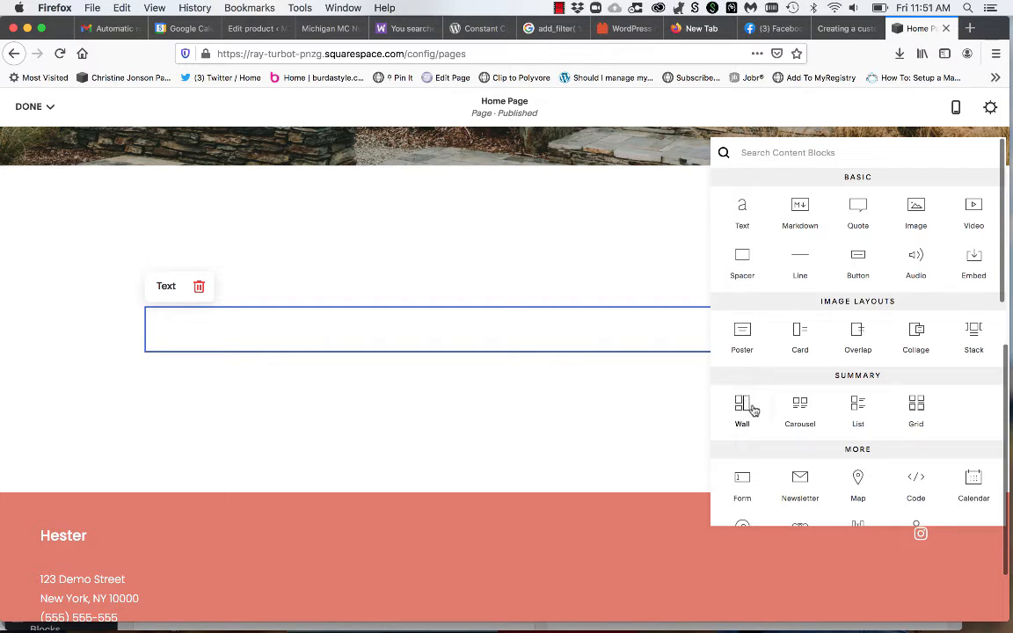
left_click(916, 410)
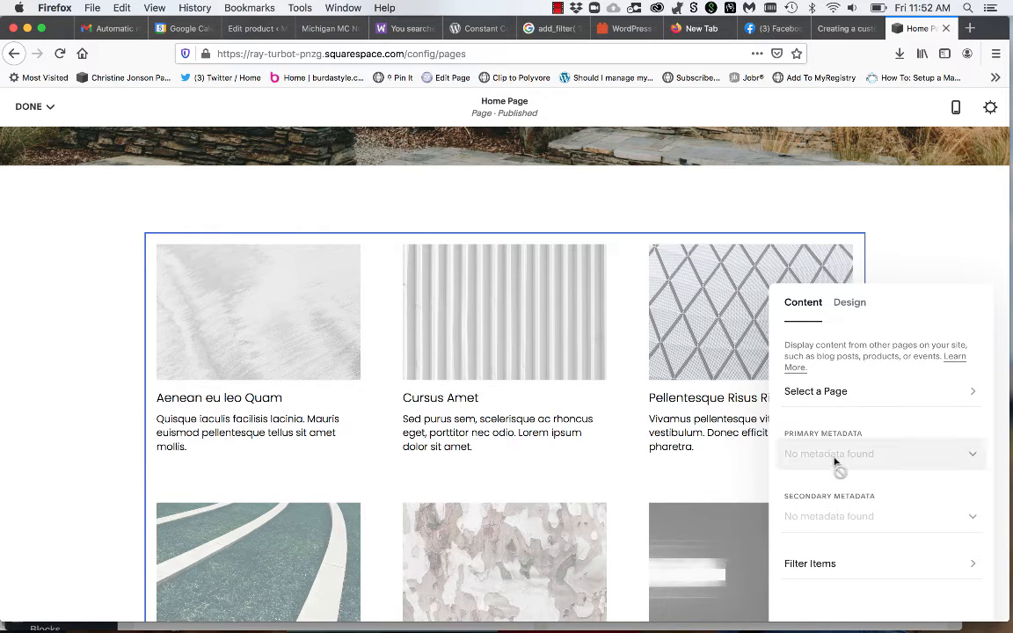
Step: Set the summary grid to display content from the Blog page and view its item filter options
left_click(907, 401)
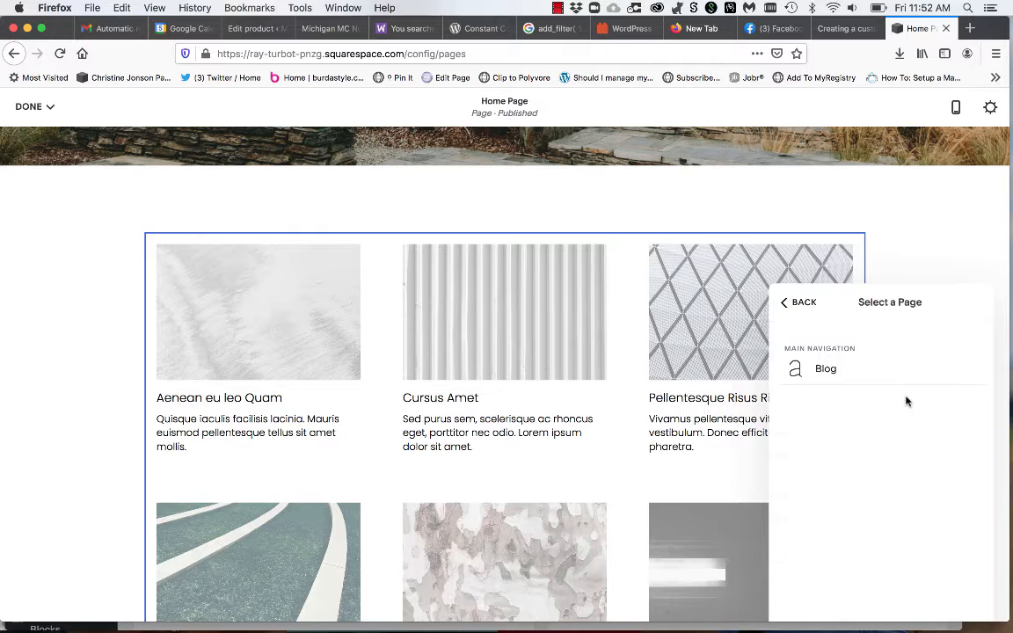
left_click(820, 374)
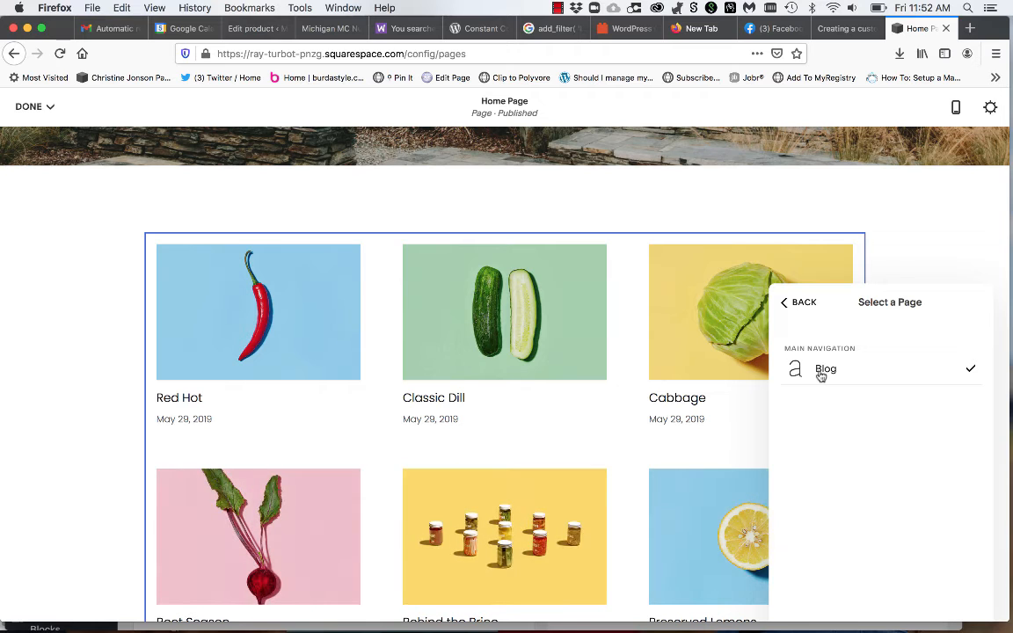
left_click(803, 304)
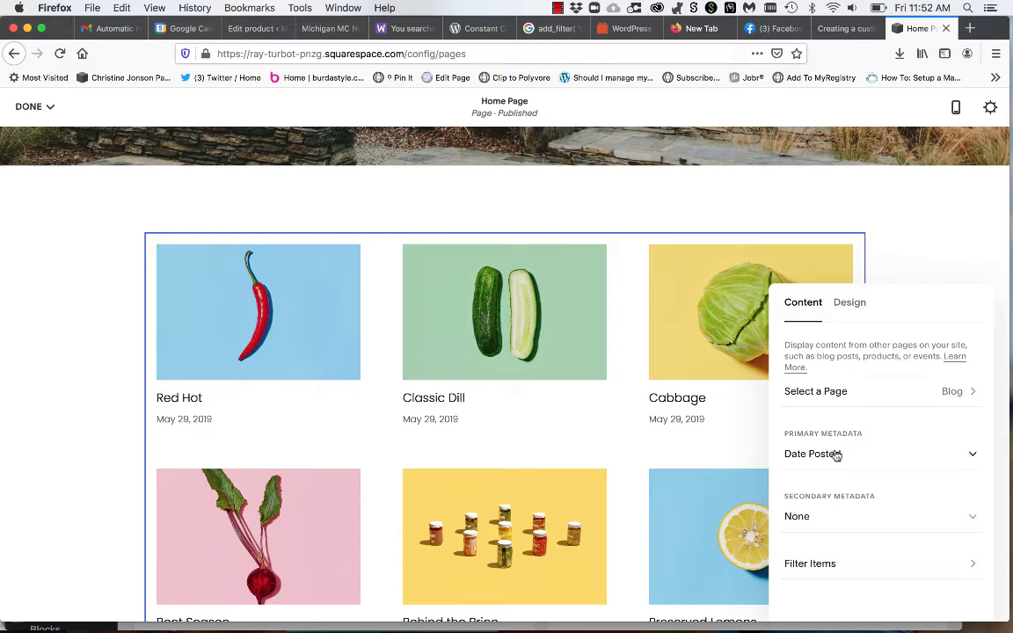
left_click(799, 565)
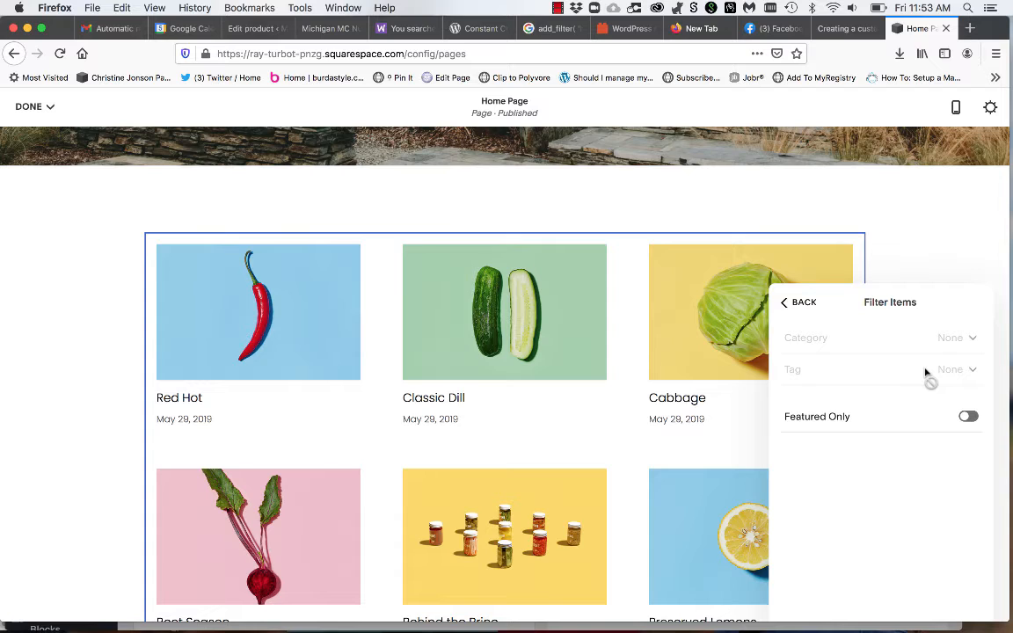
left_click(735, 199)
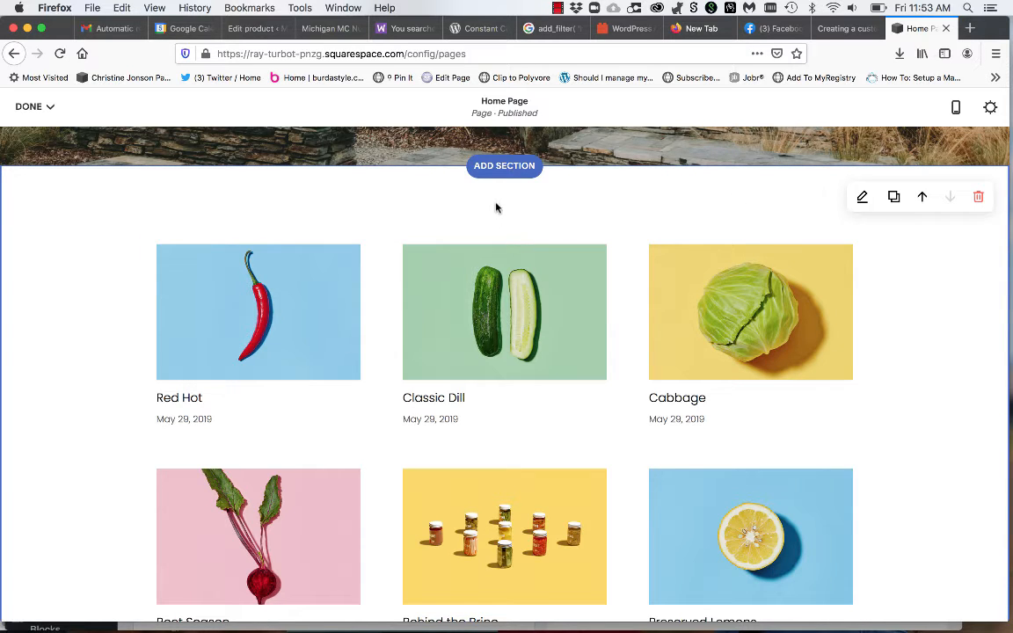
Step: Insert a Search block directly above the blog summary grid and apply its default settings
left_click(504, 233)
left_click(506, 242)
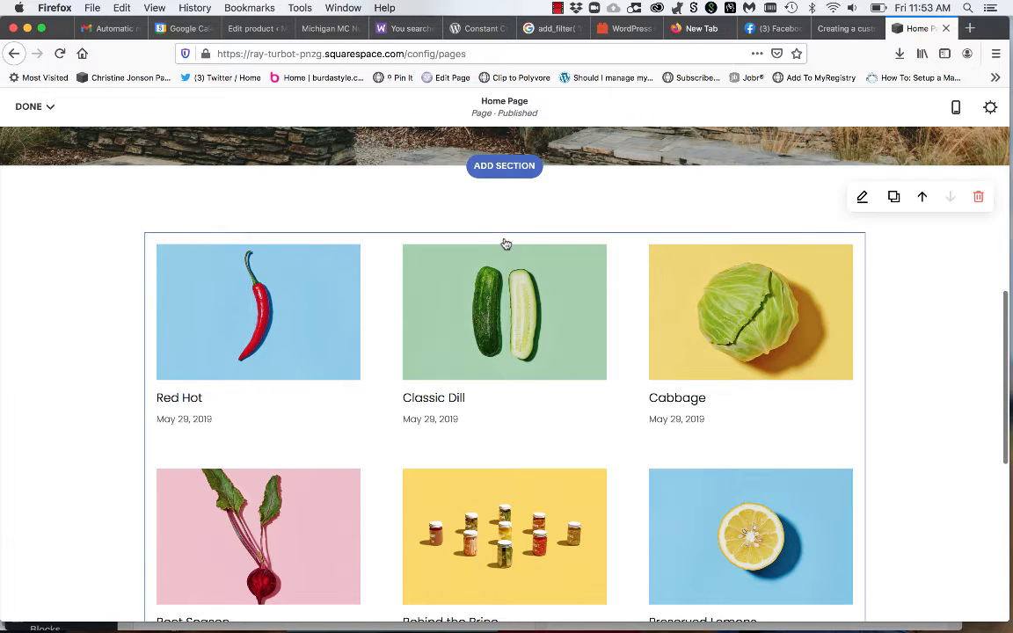
left_click(504, 234)
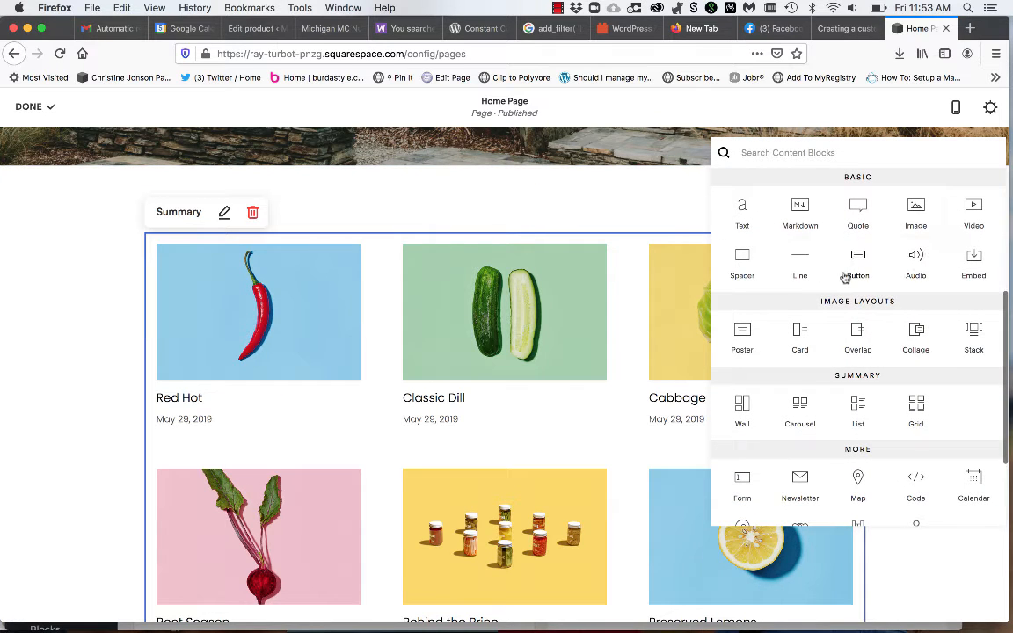
type("s")
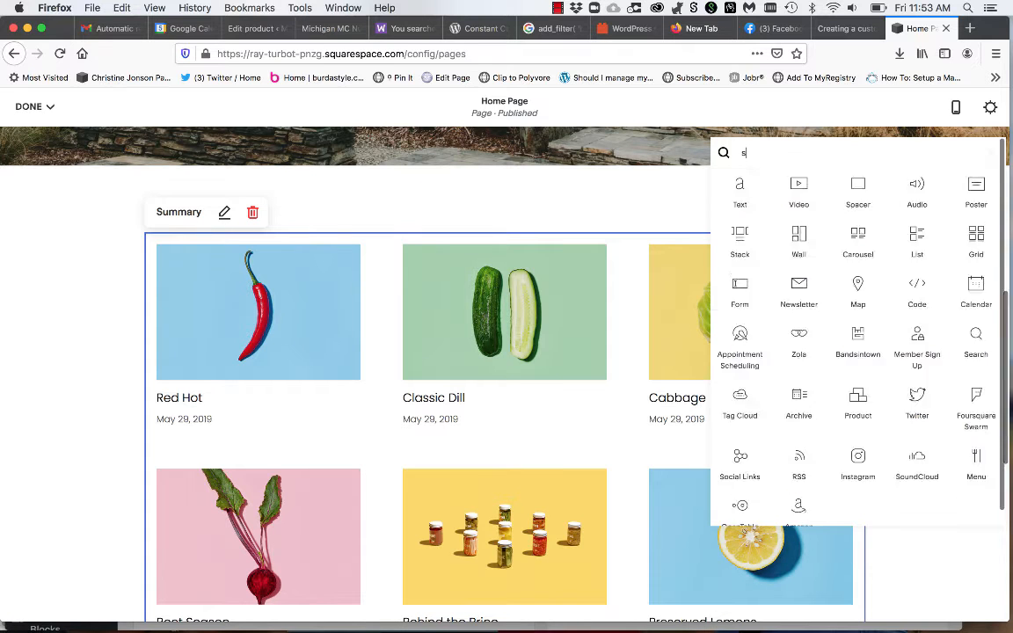
type("ear")
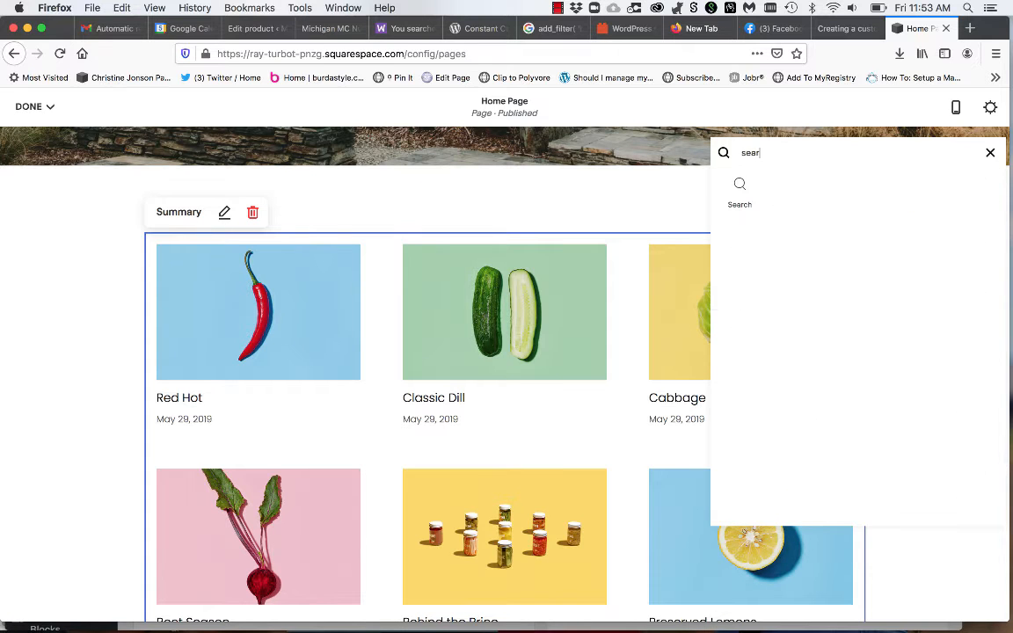
left_click(736, 191)
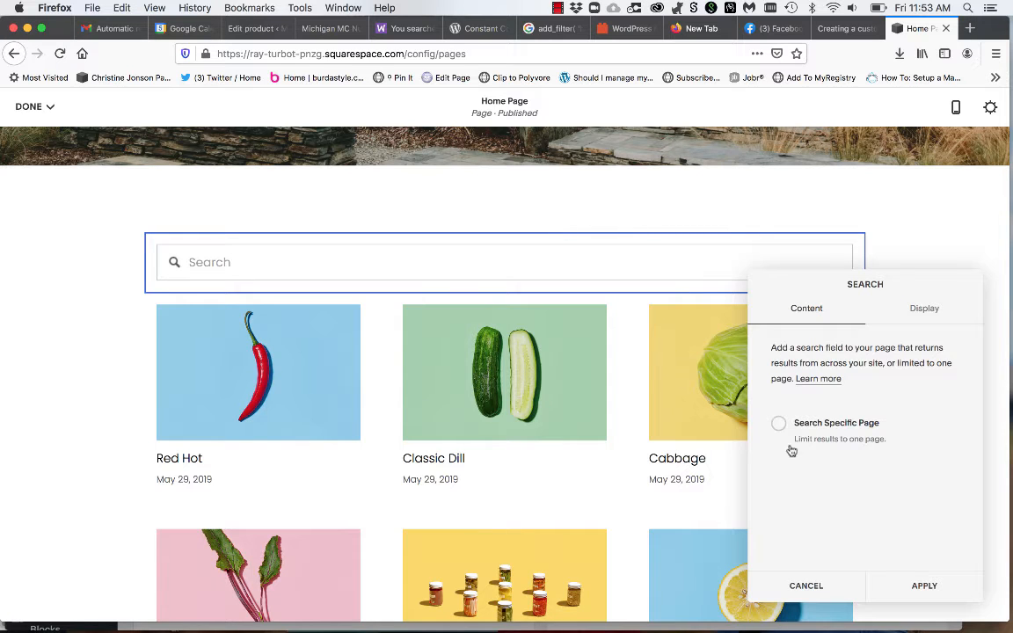
left_click(925, 586)
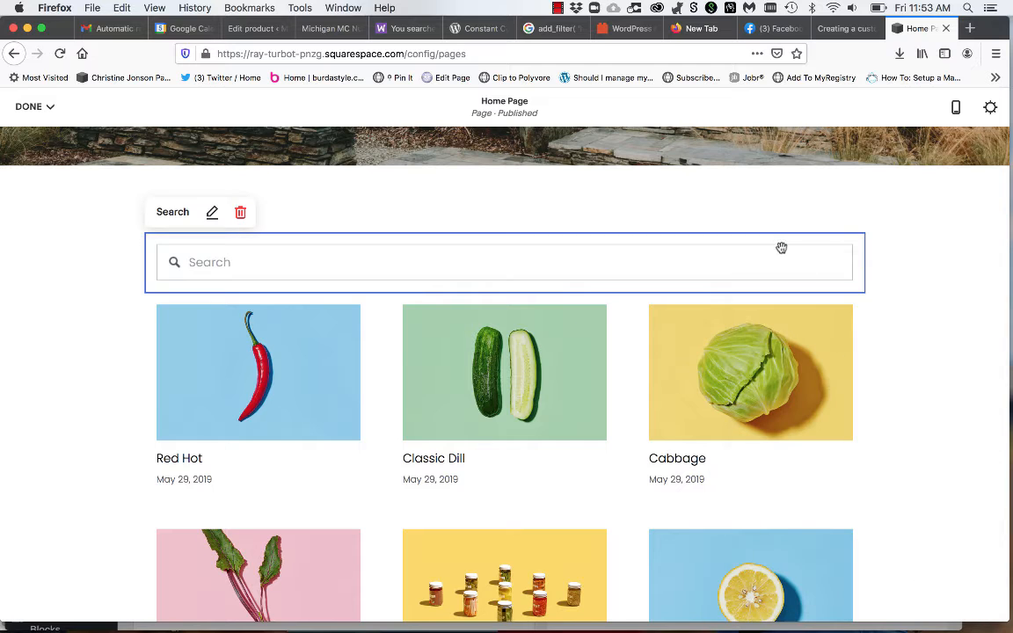
Step: Insert an Overlap image block below the blog summary grid
scroll(746, 354, "down", 5)
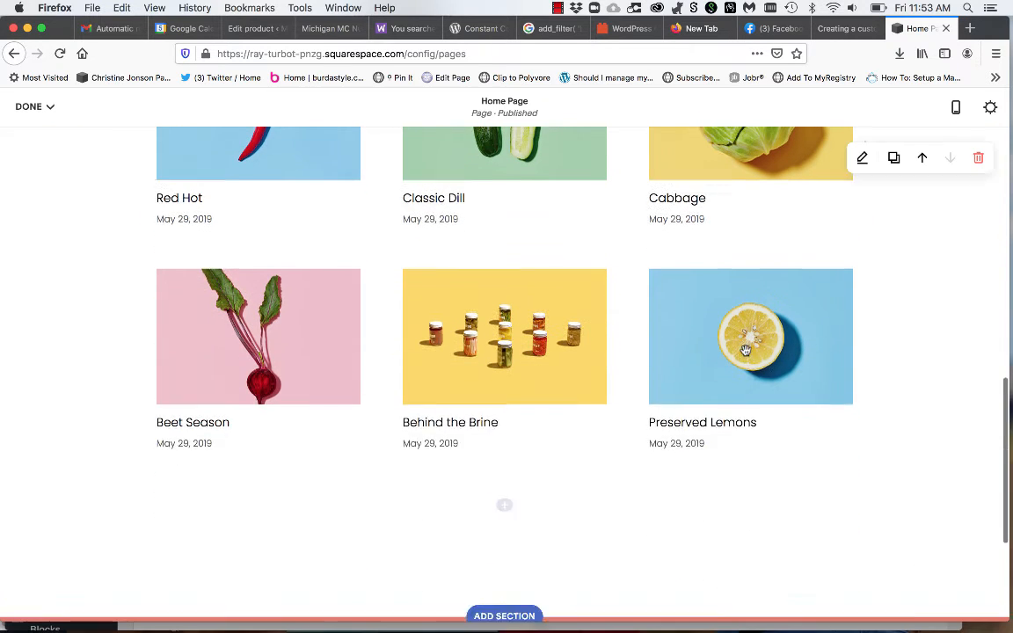
left_click(505, 499)
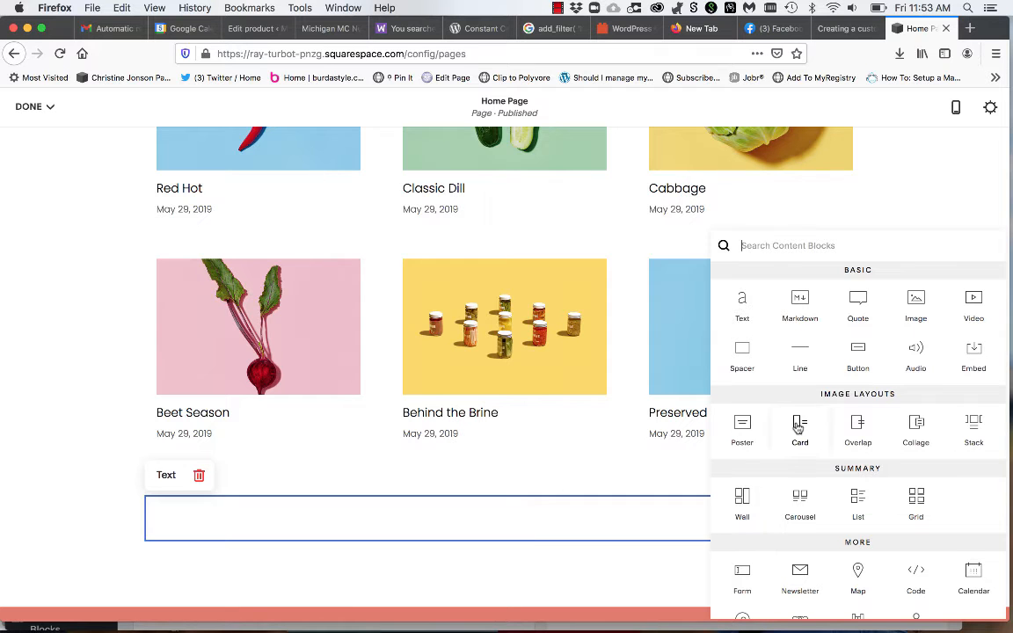
left_click(857, 429)
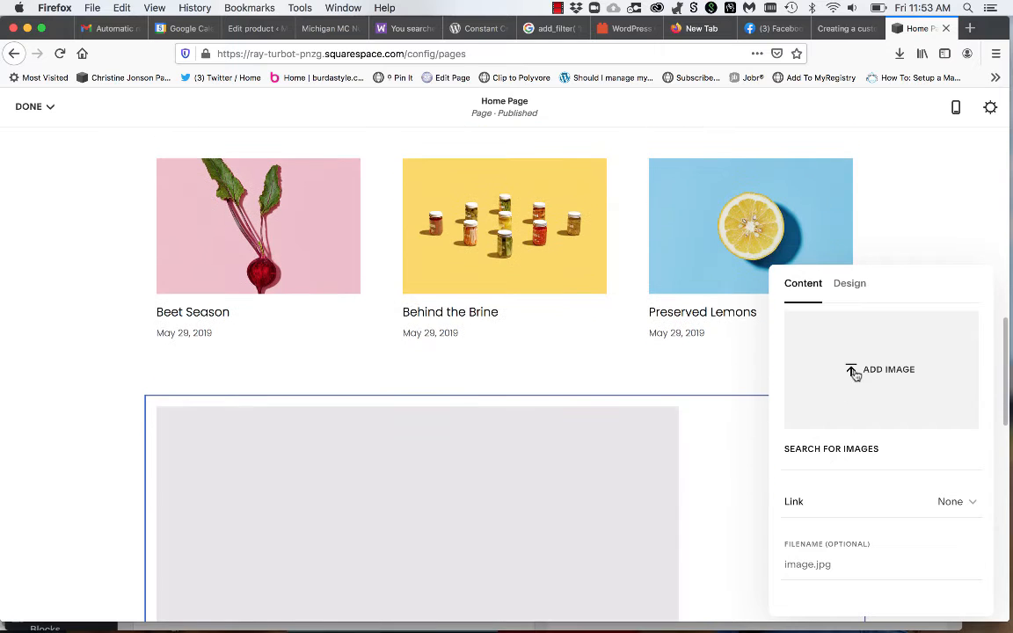
Step: Title the overlap image block "Download our FREE Guide!" and format it as Heading 1
scroll(615, 458, "down", 3)
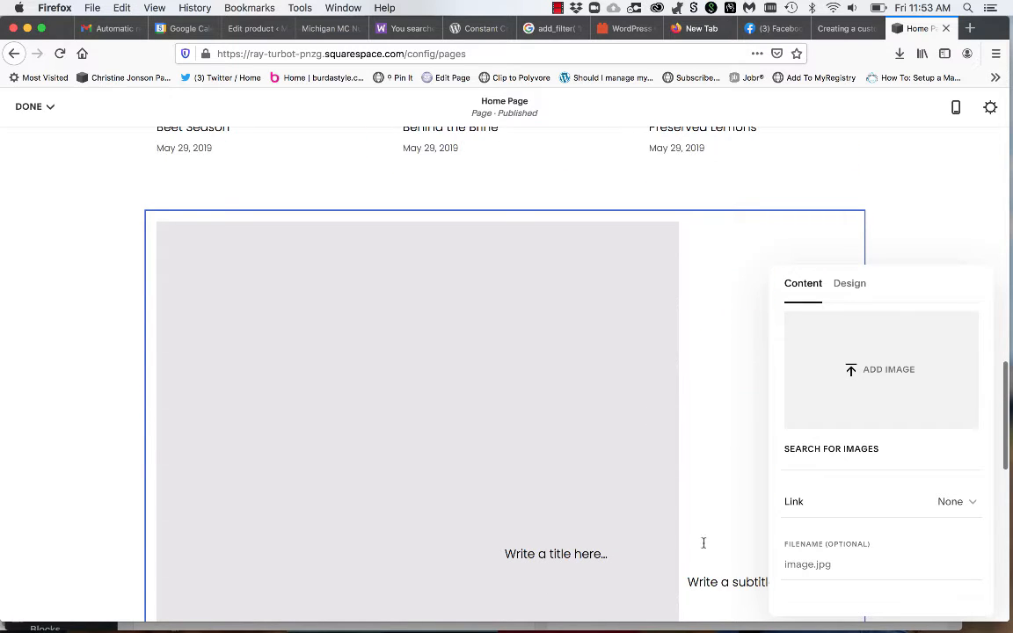
left_click(566, 549)
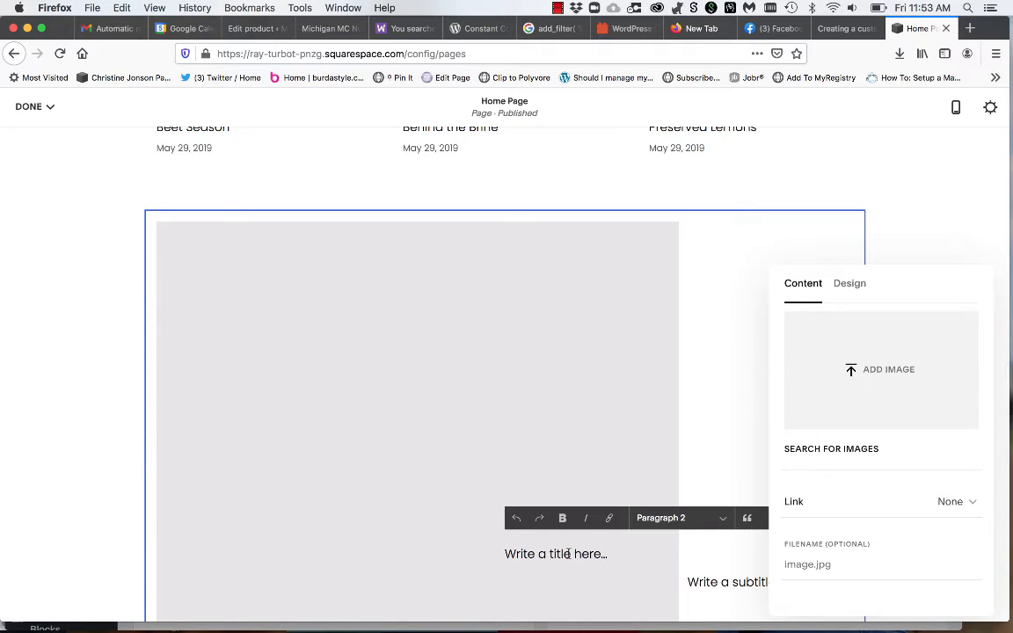
type("Download our ")
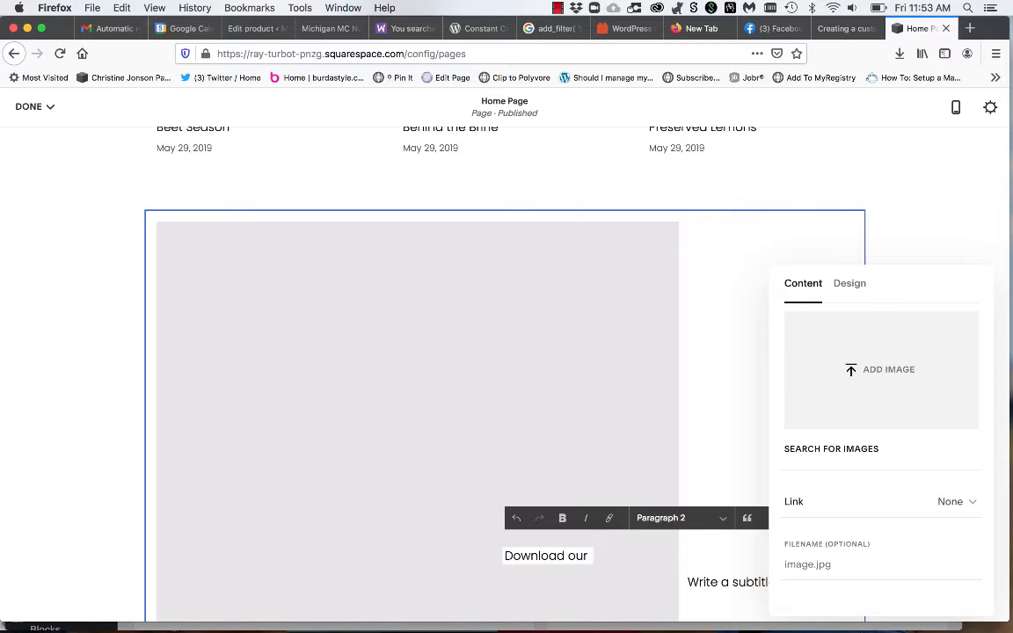
type("FREE Guide!")
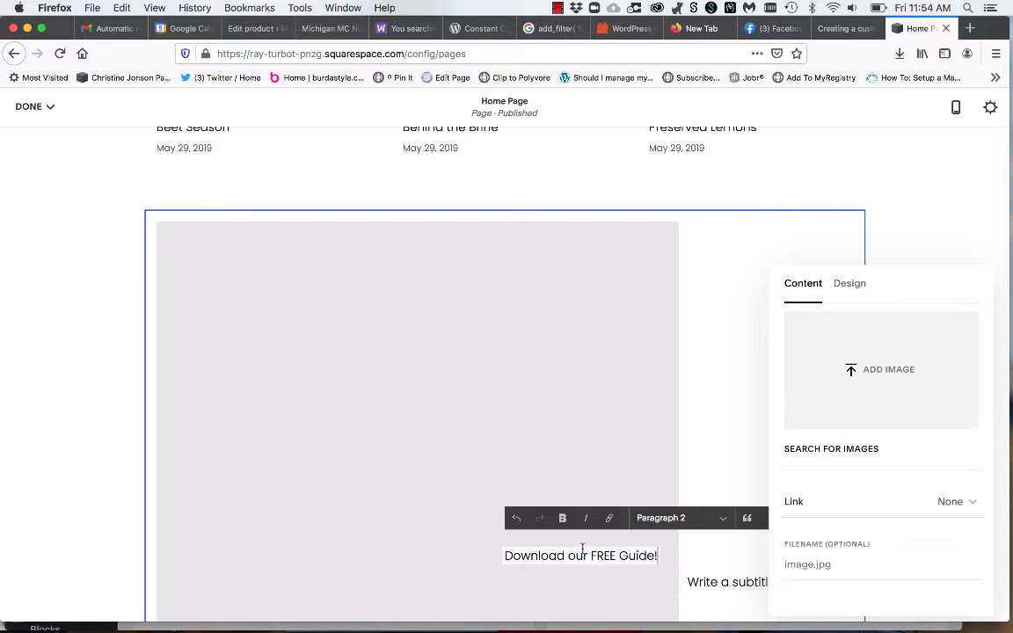
left_click(704, 518)
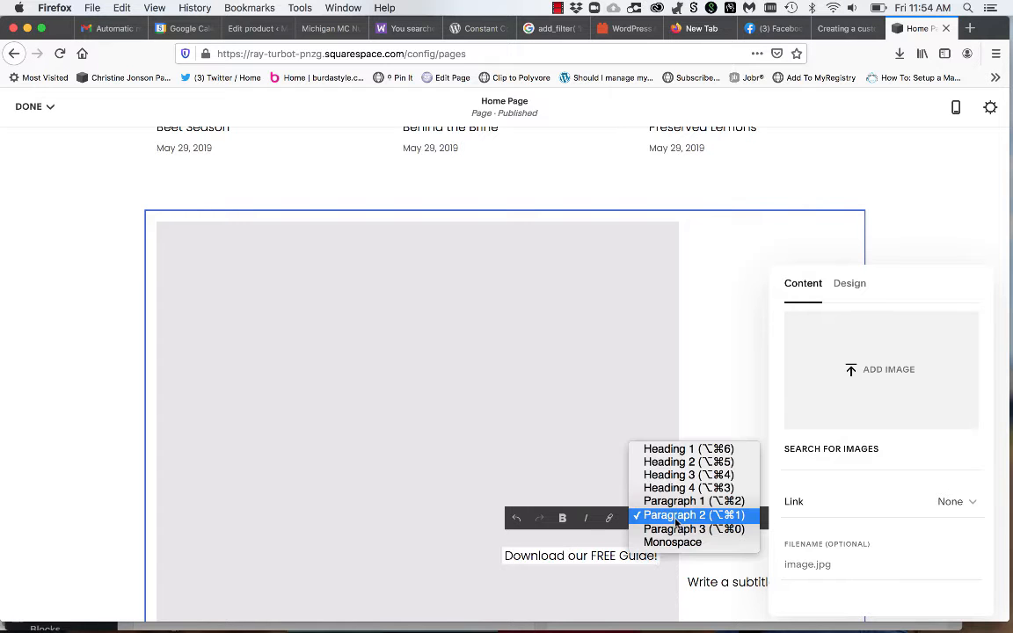
left_click(682, 449)
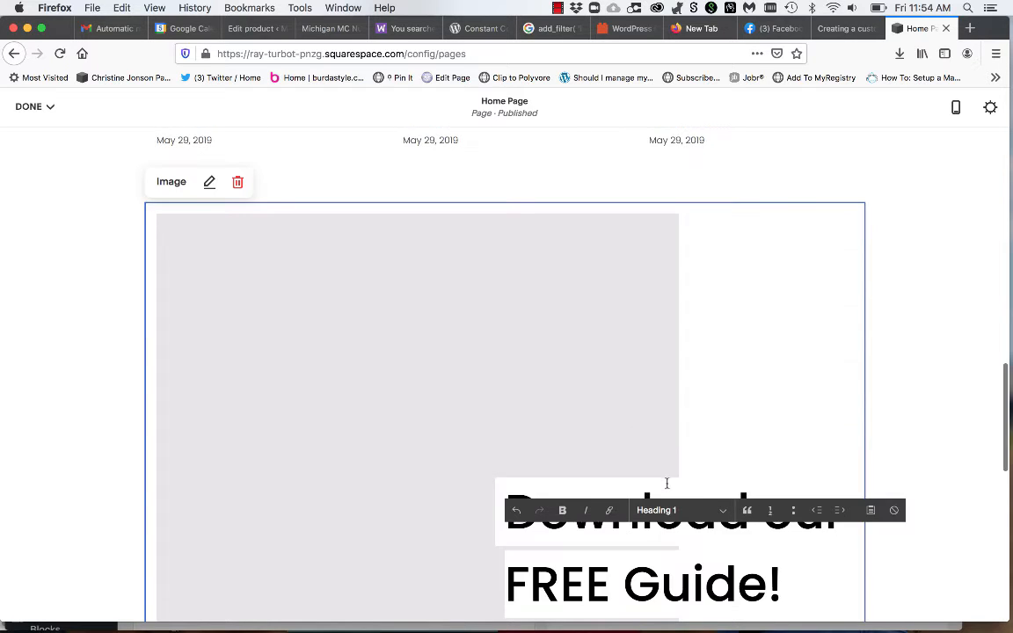
Step: Replace the overlap image block's placeholder subtitle with "You're gonna love this guide!"
scroll(721, 510, "down", 3)
left_click(753, 529)
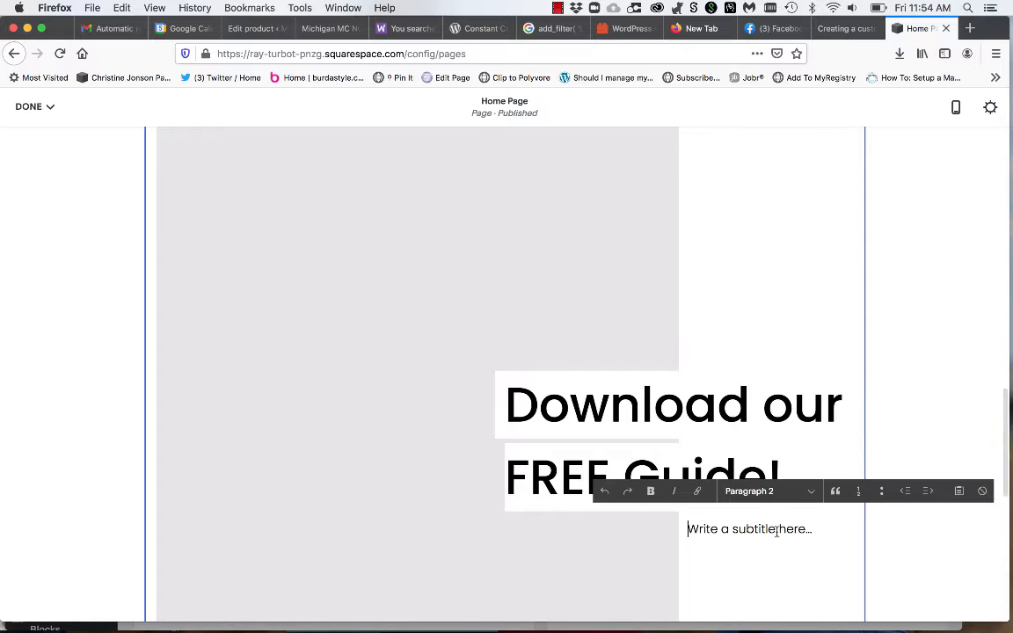
type("You're gonna love this gui")
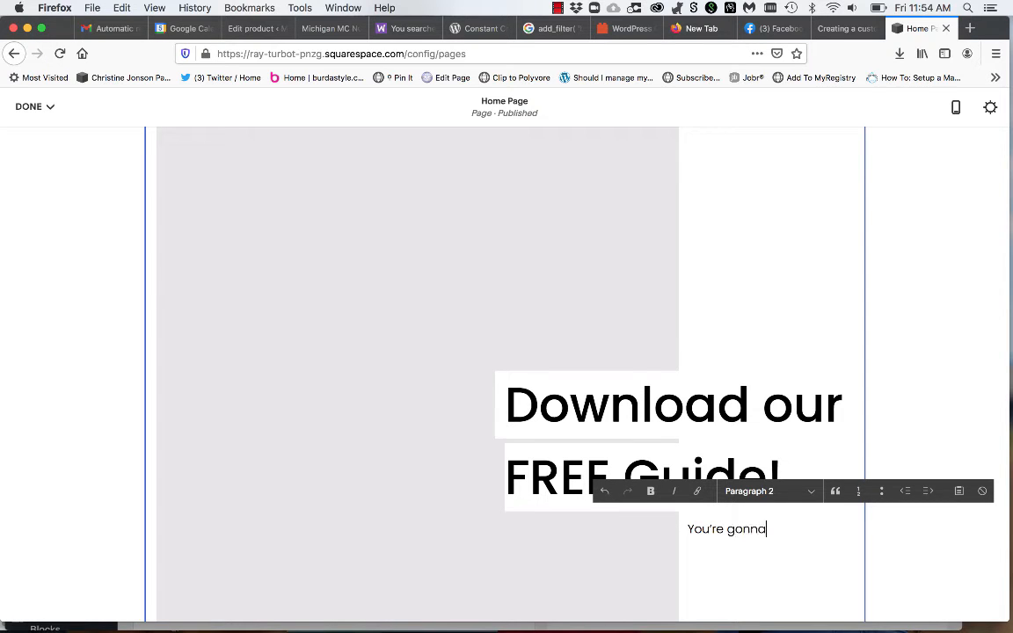
type("de")
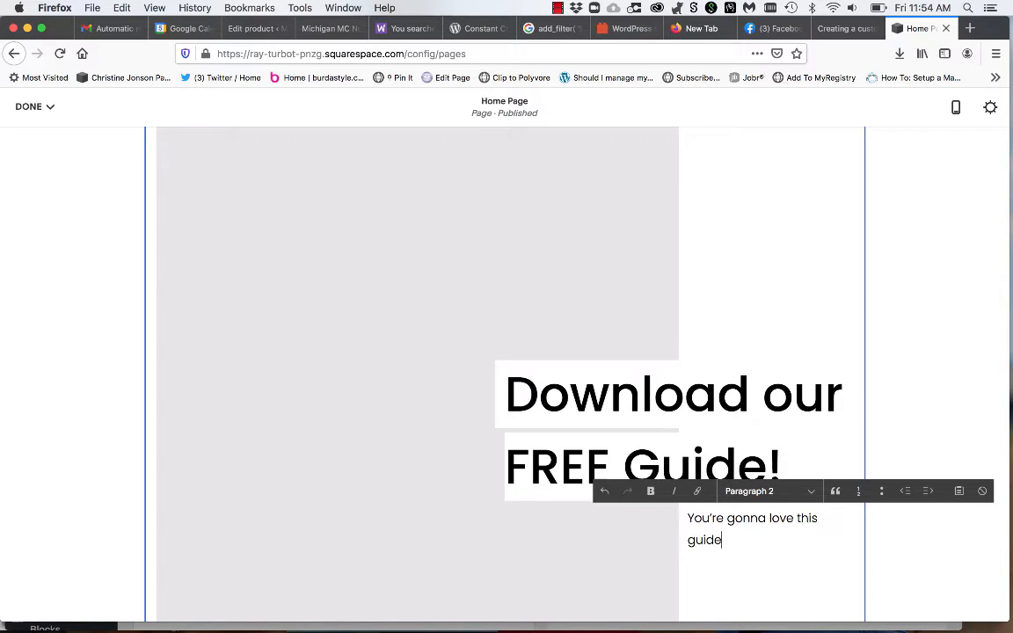
type("!")
left_click(780, 562)
Step: Insert a Button block between the blog summary grid and the overlap image block
scroll(779, 561, "down", 5)
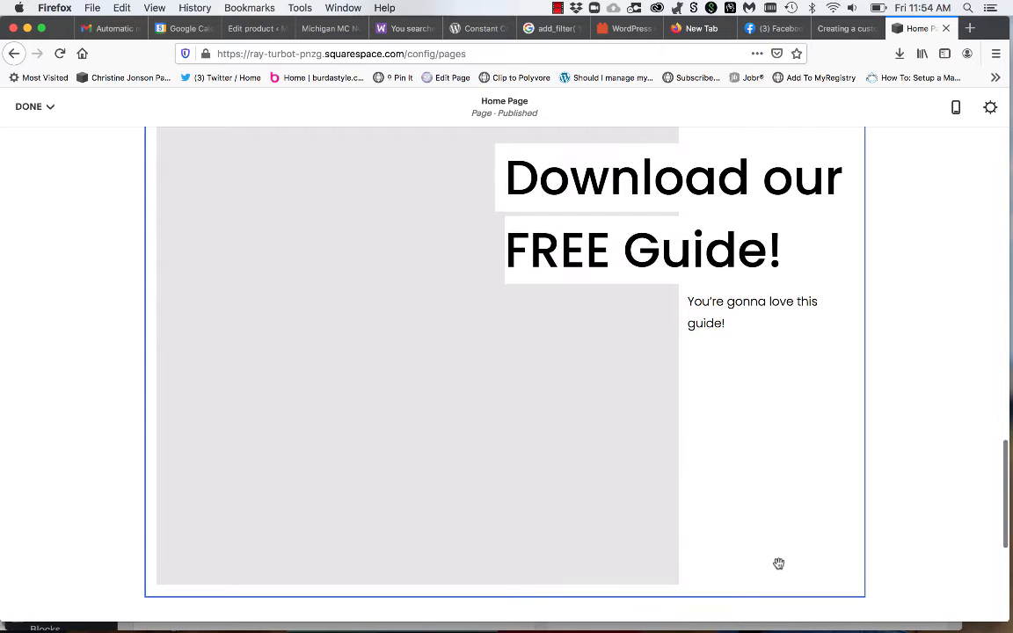
scroll(543, 413, "up", 5)
scroll(543, 413, "down", 6)
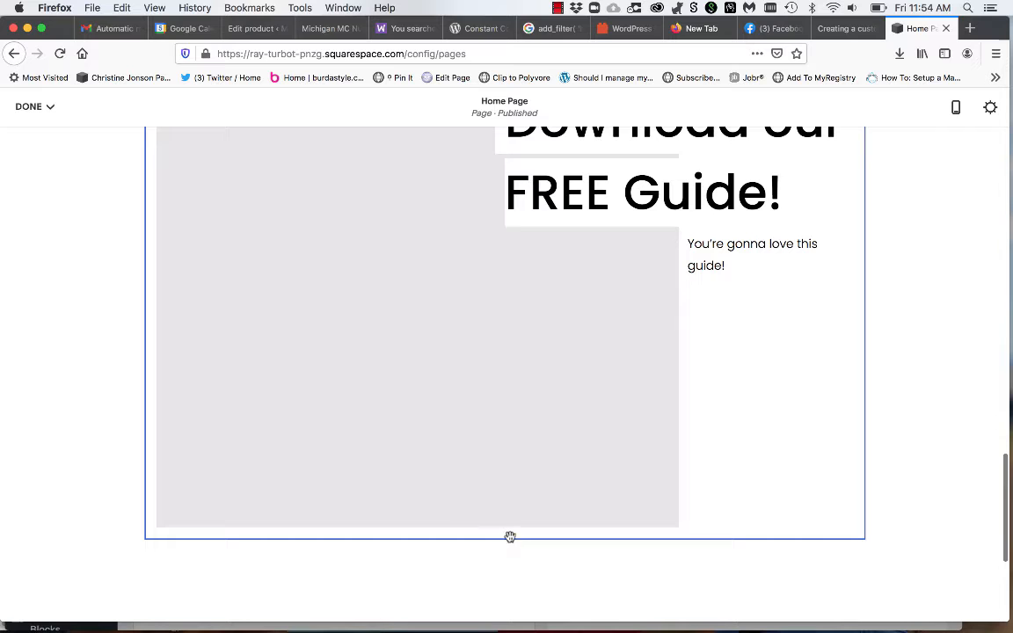
left_click_drag(510, 536, 502, 482)
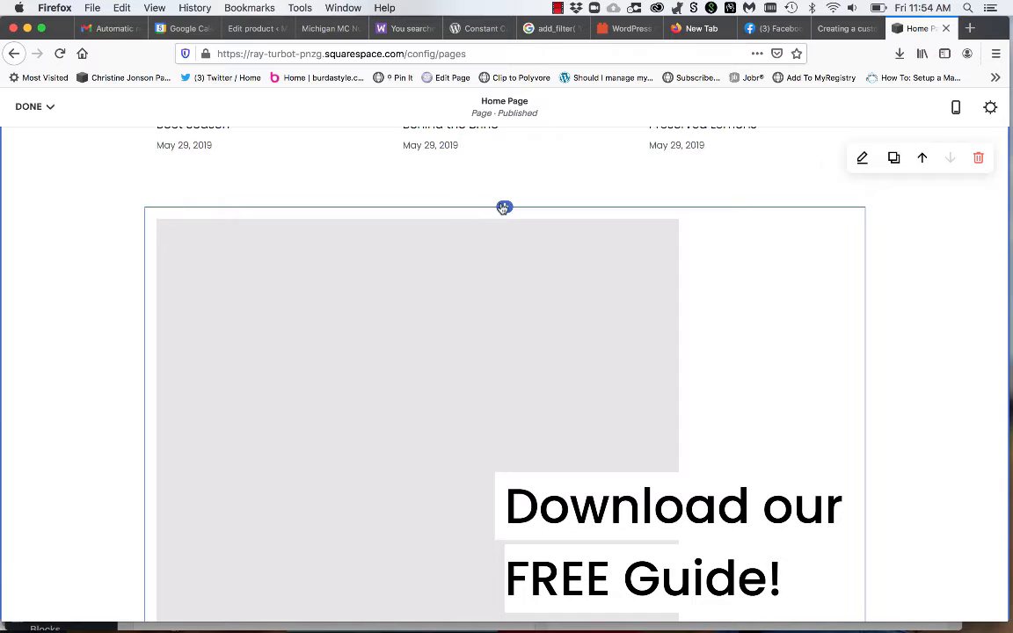
left_click(504, 207)
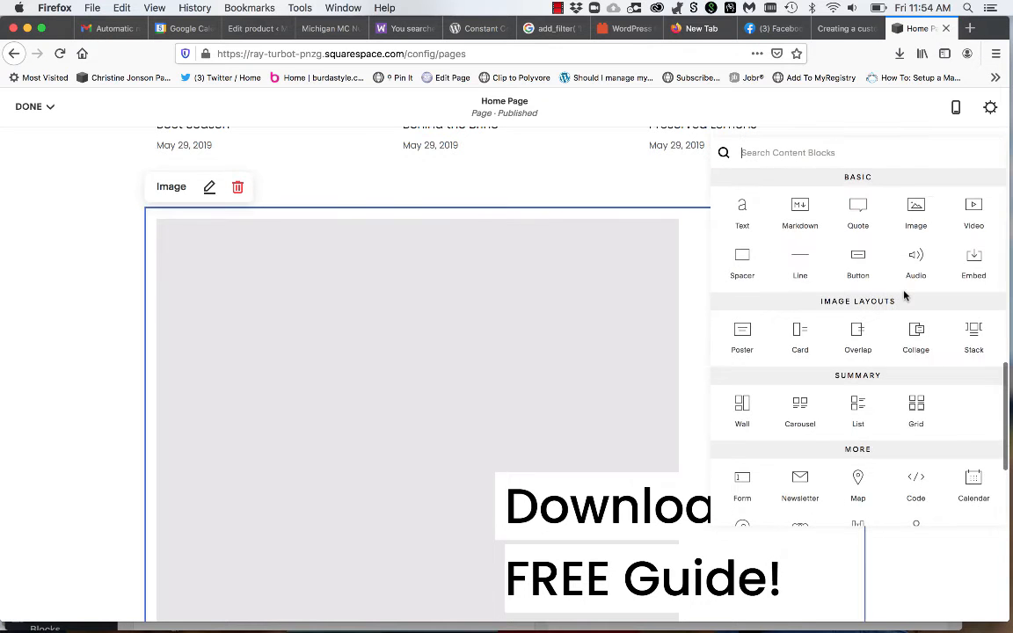
left_click(766, 151)
type("button")
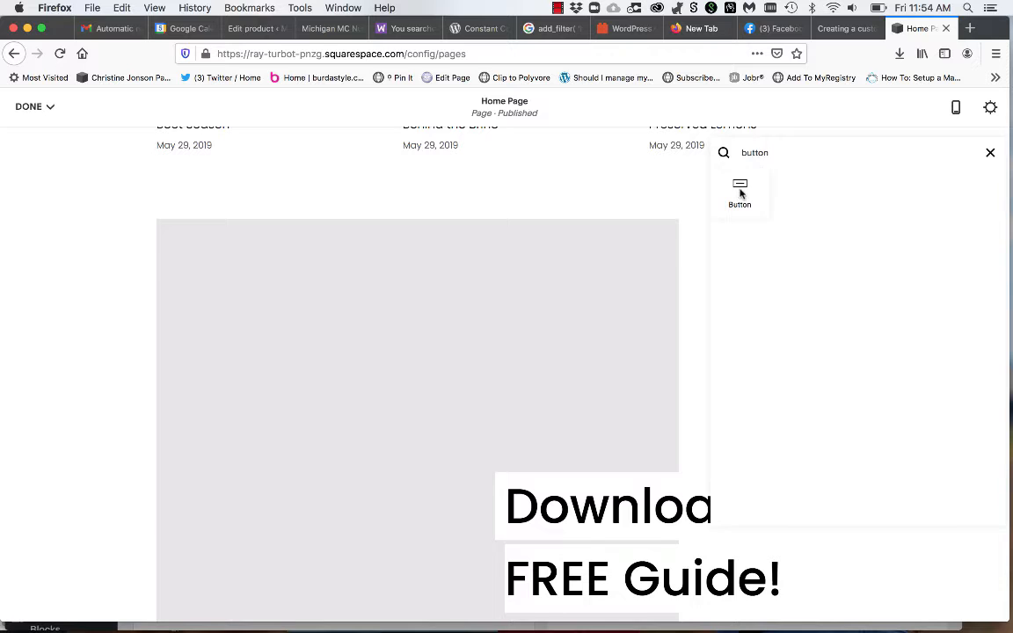
left_click(740, 190)
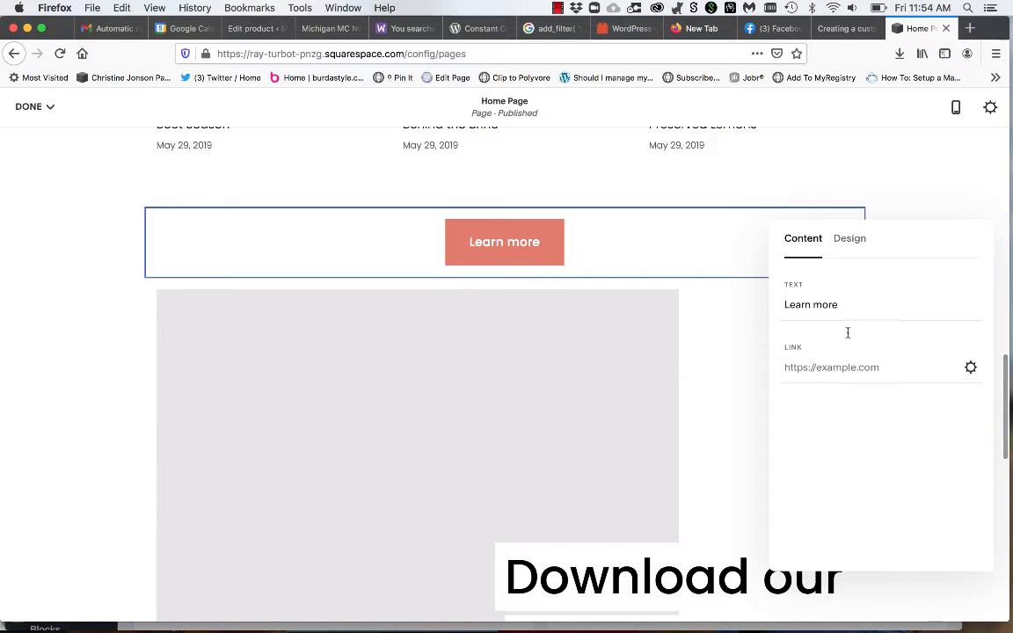
Step: Set the new button's text to "Download our FREE GUIDE HERE!"
left_click_drag(850, 304, 751, 304)
type("Downl")
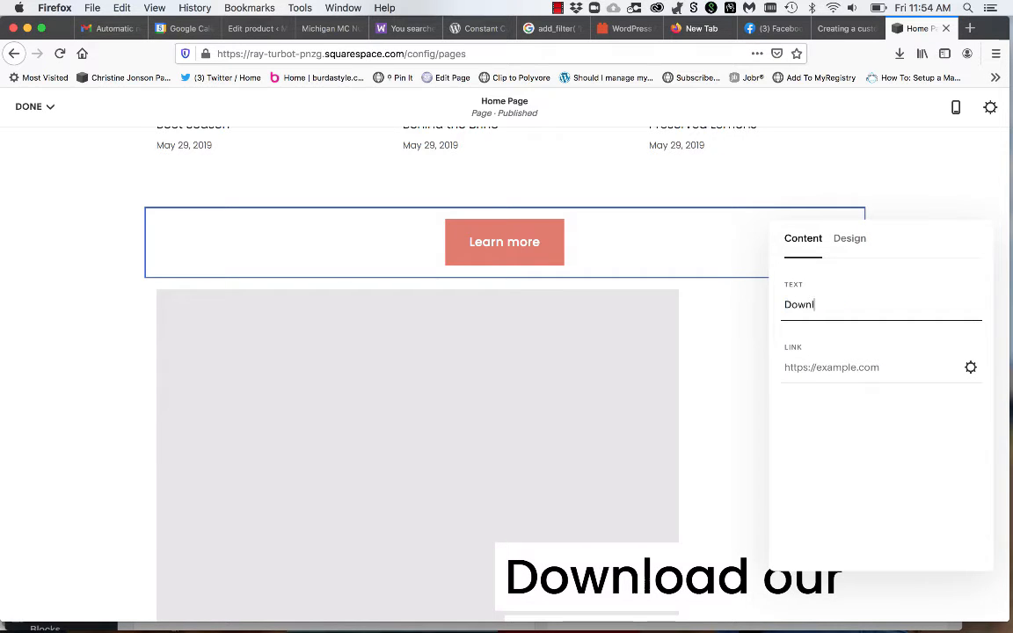
type("oad our ")
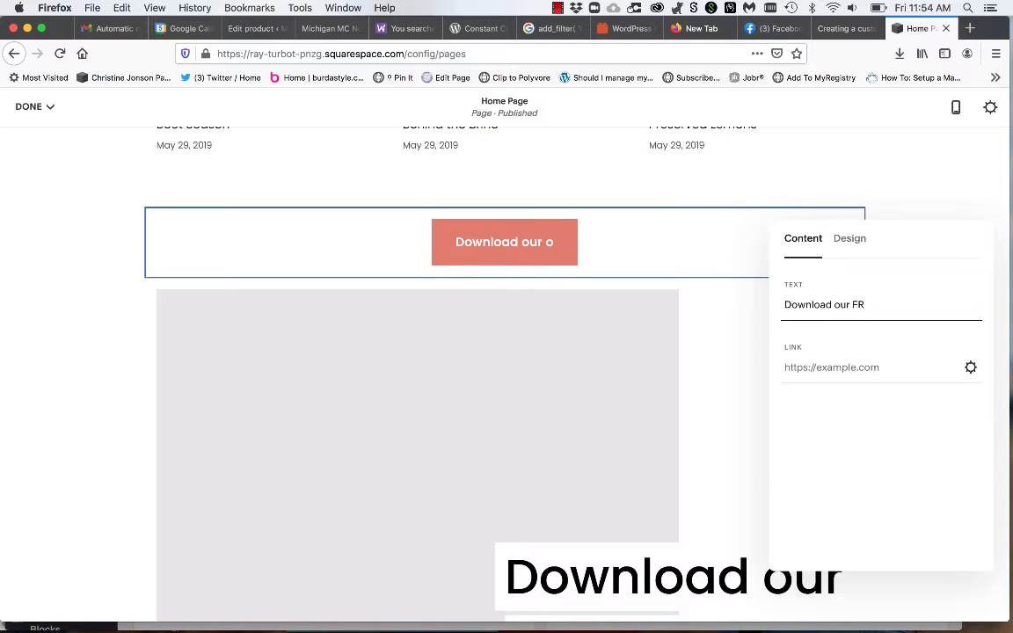
type("FREE GUID")
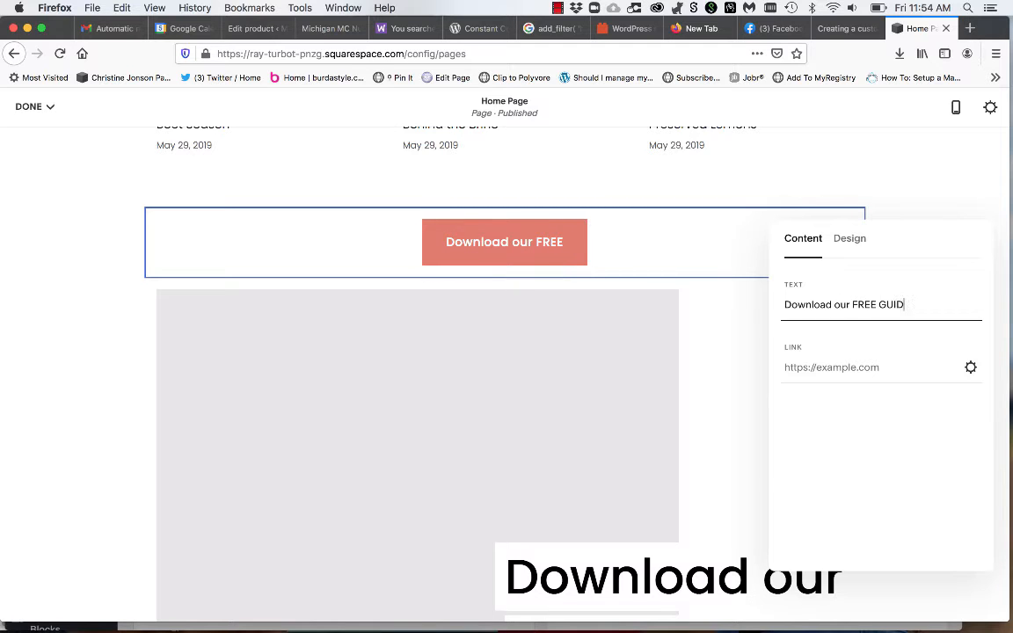
type("E an")
key("BackSpace")
key("BackSpace")
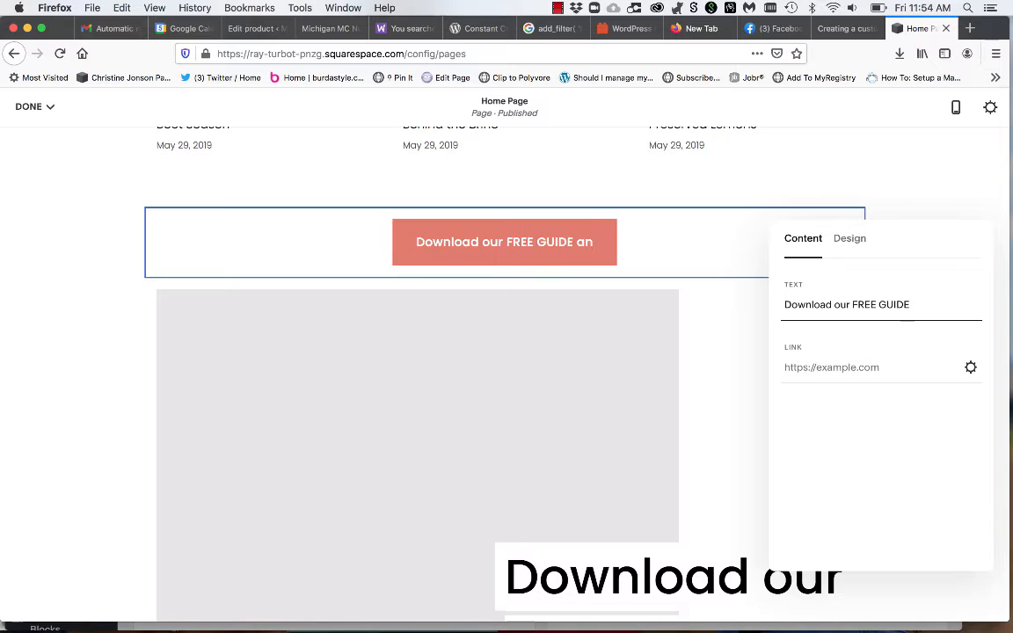
type("HERE!")
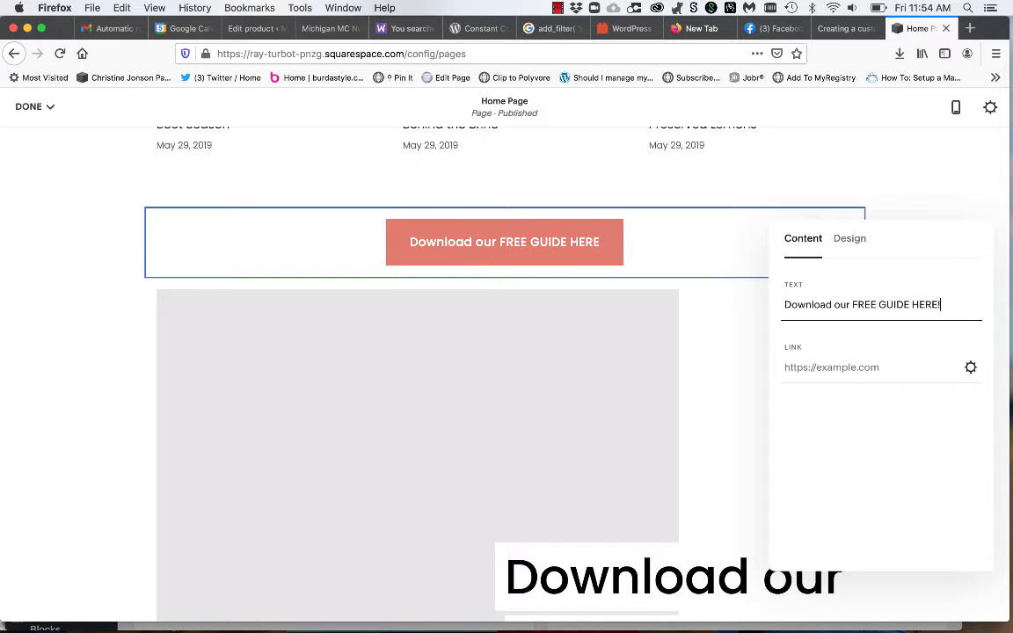
left_click(884, 197)
Step: Review the home page layout from the header and banner down through the search field, blog grid, button and overlap image block
scroll(875, 198, "up", 10)
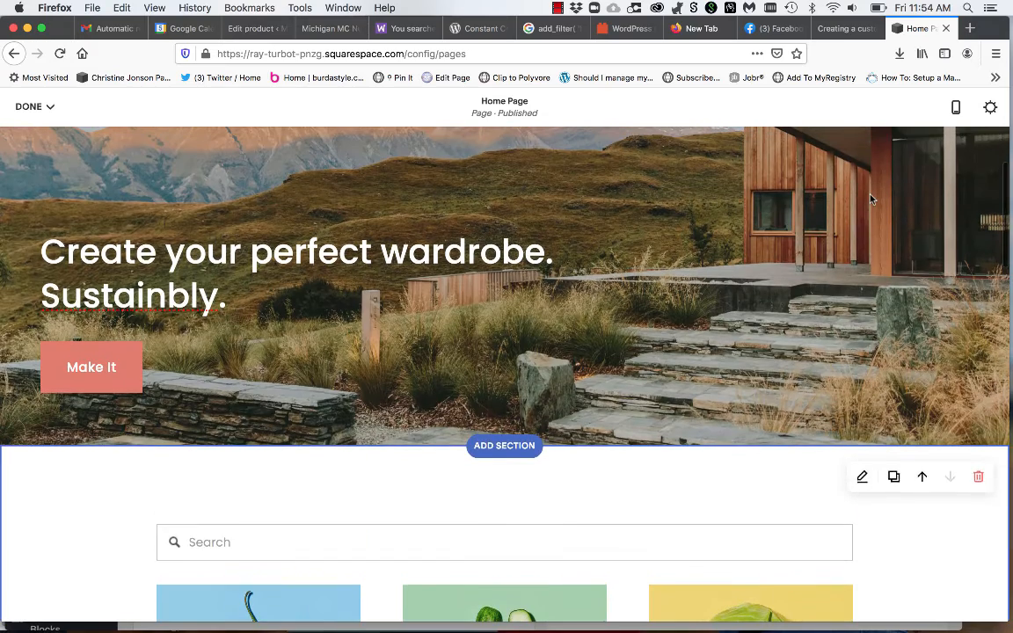
scroll(595, 235, "up", 3)
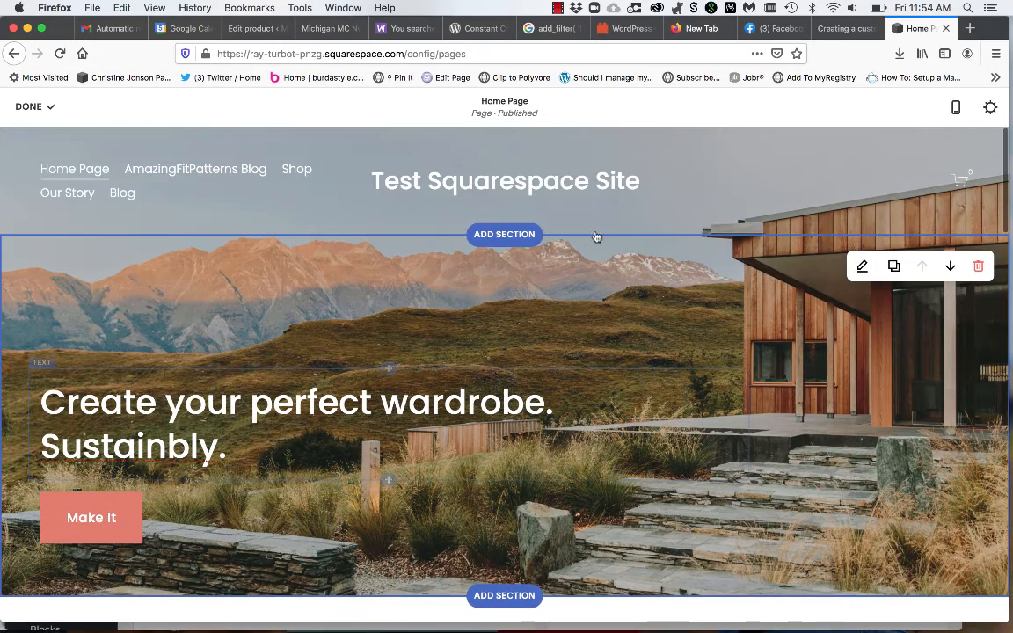
scroll(492, 351, "down", 5)
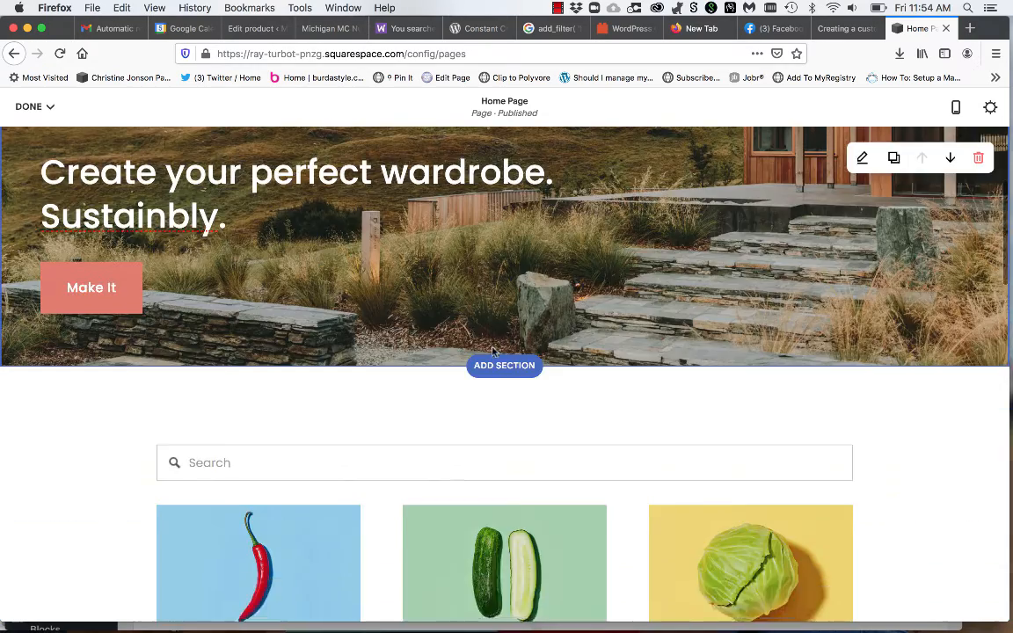
scroll(510, 386, "down", 5)
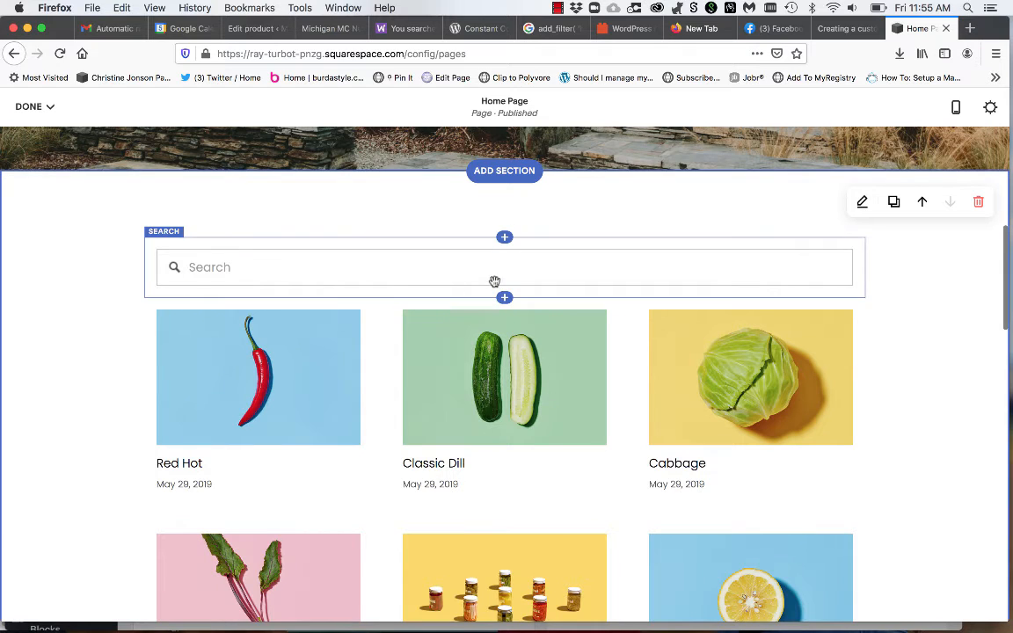
scroll(513, 456, "down", 5)
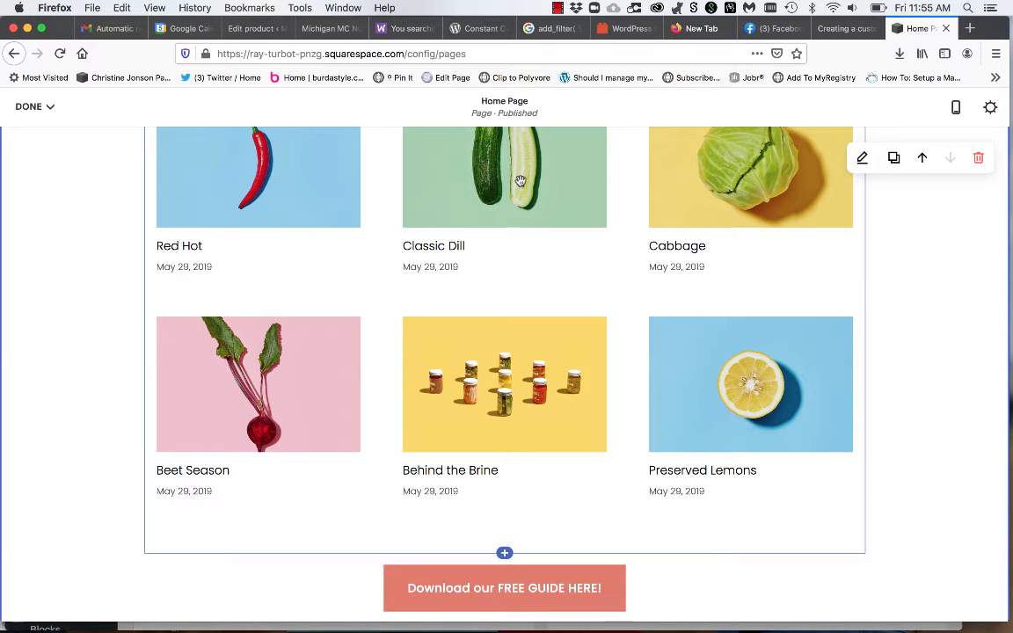
scroll(519, 299, "down", 10)
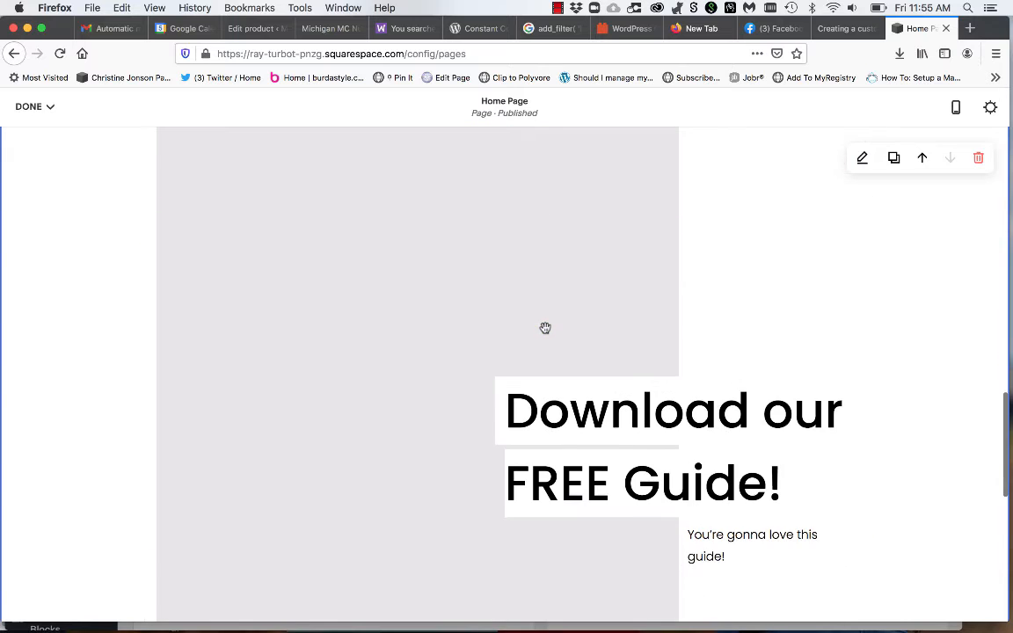
scroll(510, 235, "up", 3)
scroll(608, 254, "down", 10)
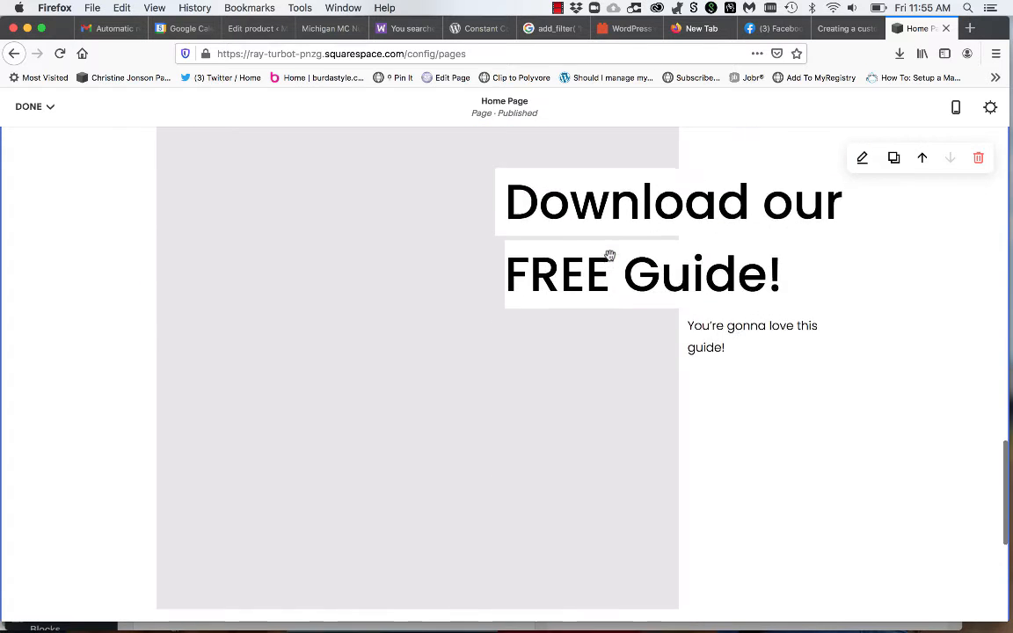
Step: Delete the overlap image block below the download button and confirm its removal
scroll(609, 255, "up", 8)
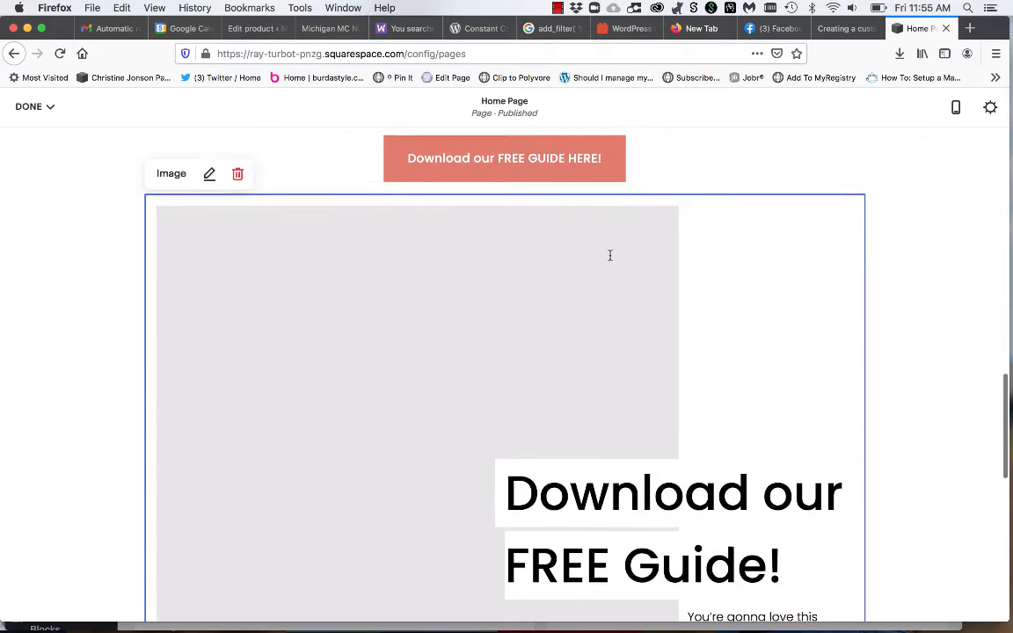
left_click(237, 196)
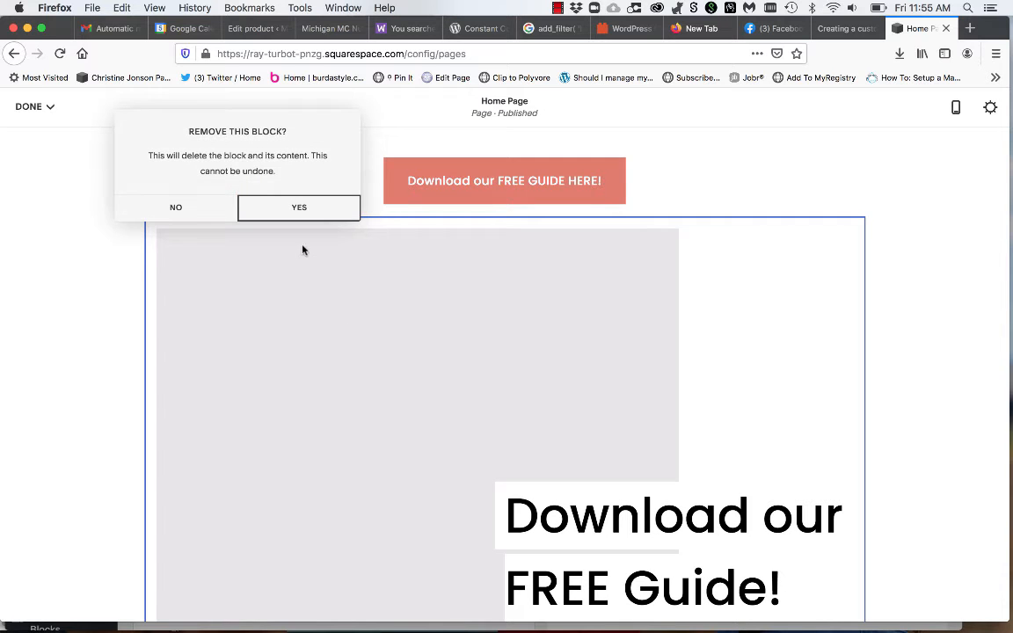
left_click(299, 214)
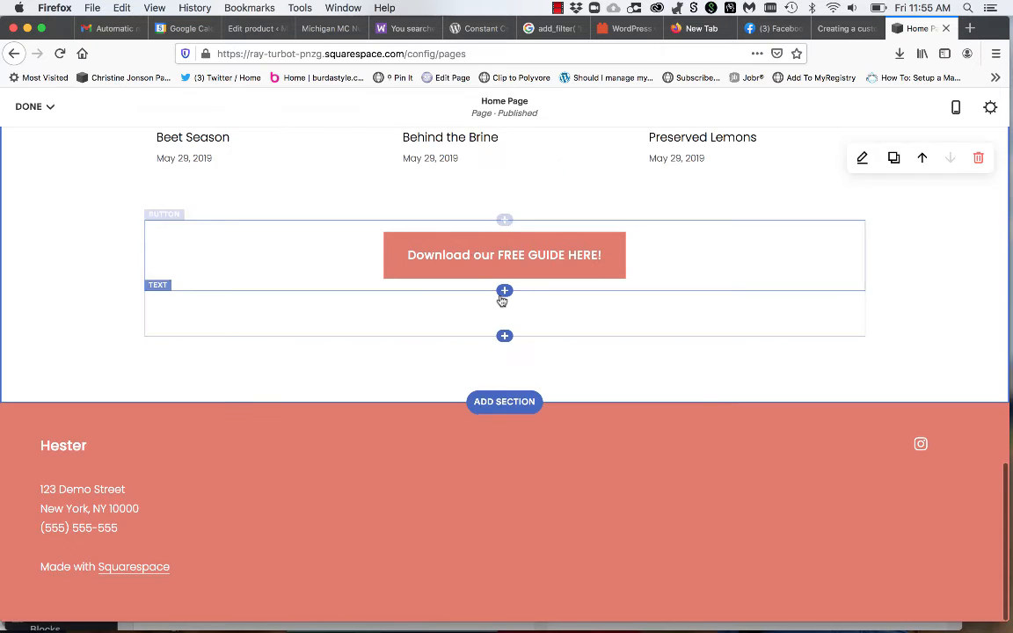
left_click(504, 297)
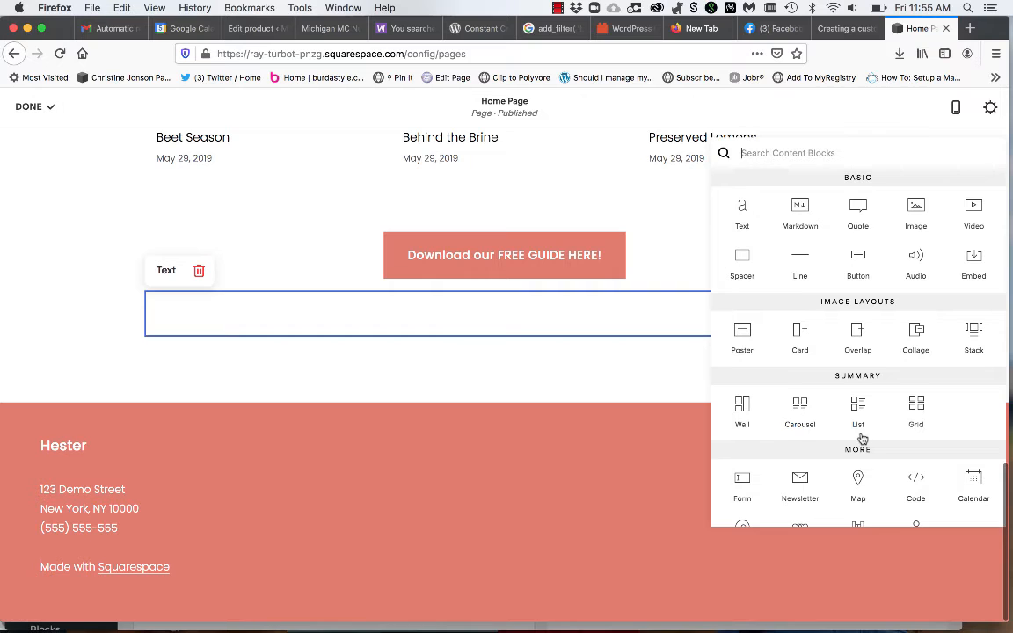
scroll(862, 438, "down", 3)
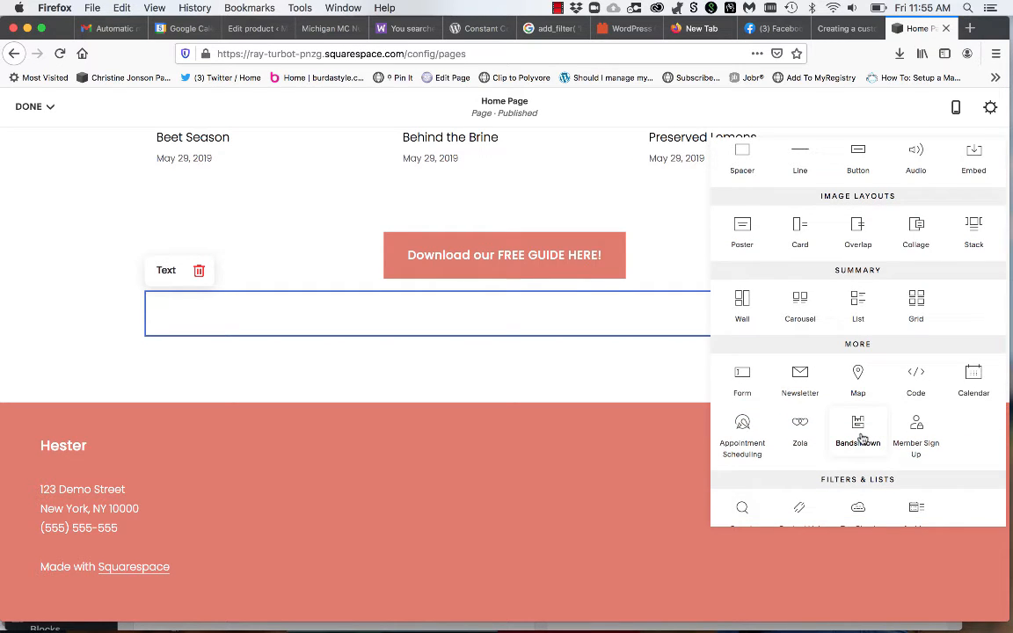
scroll(862, 438, "up", 4)
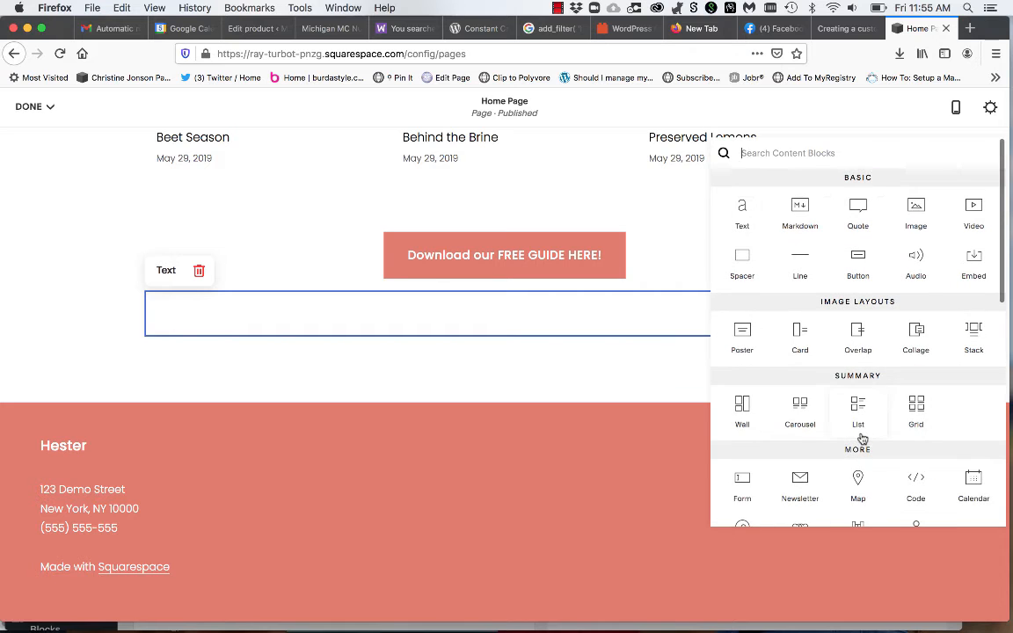
scroll(862, 438, "down", 7)
scroll(863, 439, "down", 5)
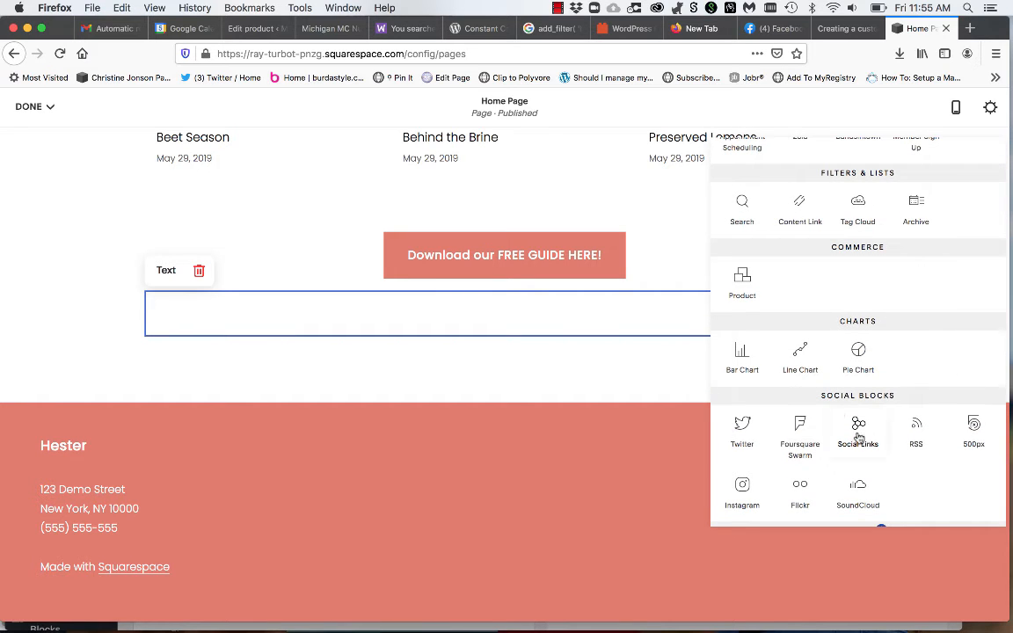
left_click(743, 283)
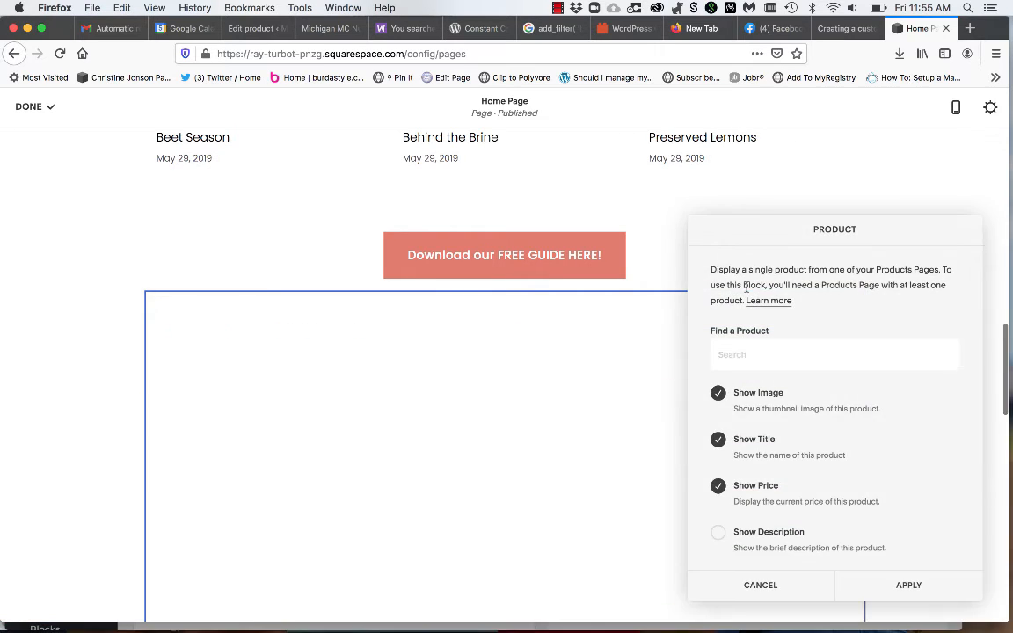
scroll(797, 465, "down", 3)
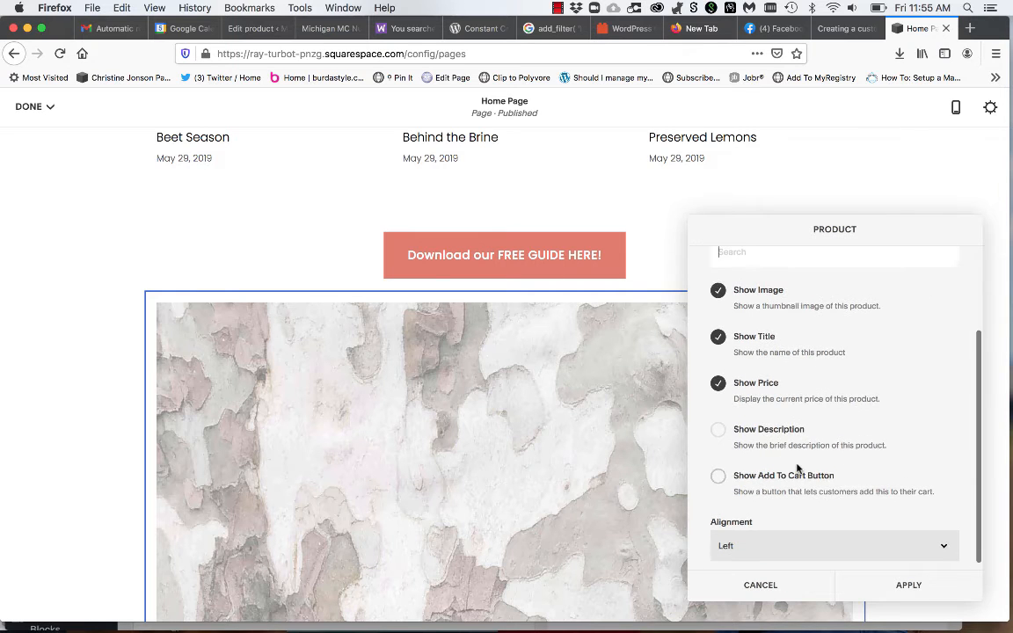
scroll(797, 468, "up", 3)
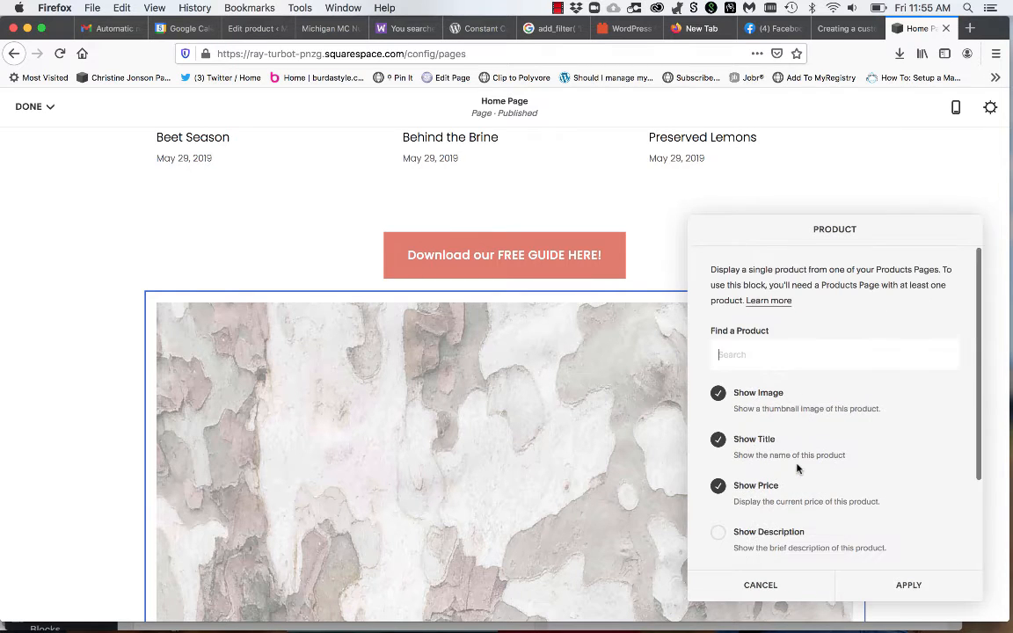
left_click(761, 585)
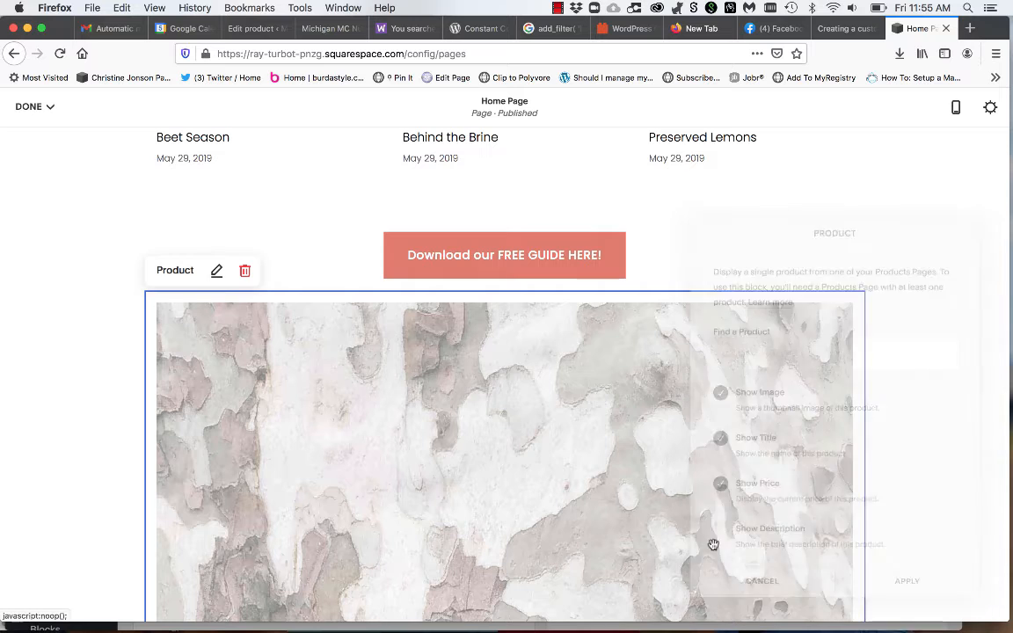
left_click(244, 273)
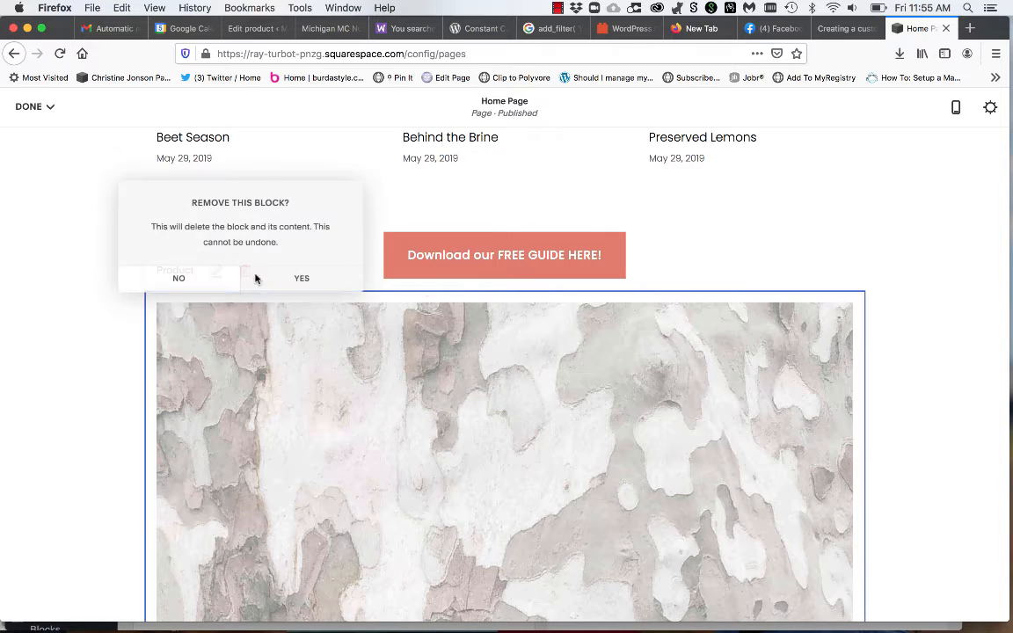
left_click(312, 281)
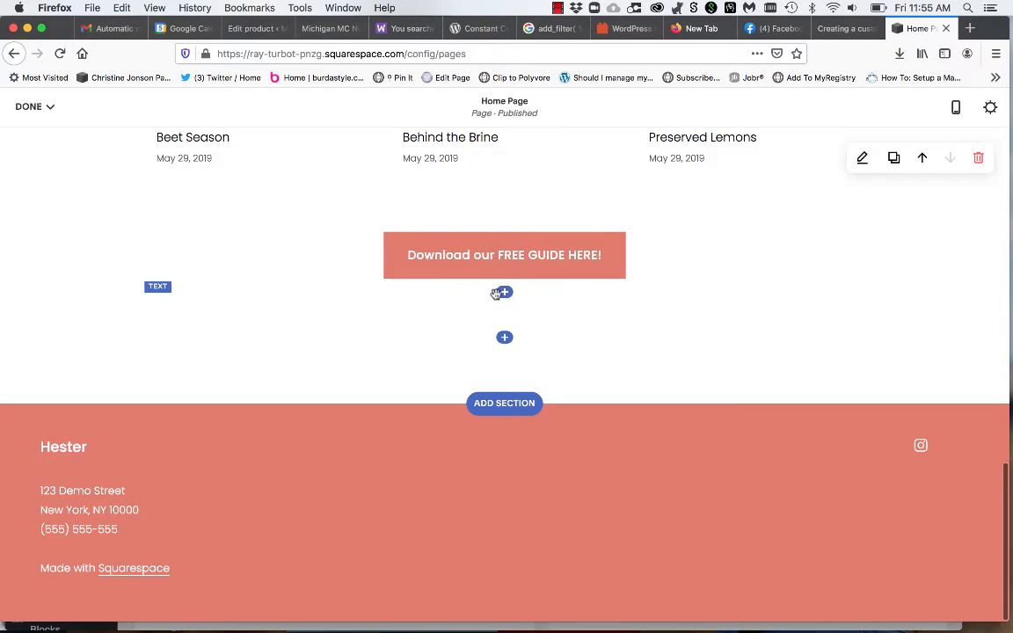
Step: Add a Grid summary block below the free-guide download button and limit it to 3 items
left_click(503, 292)
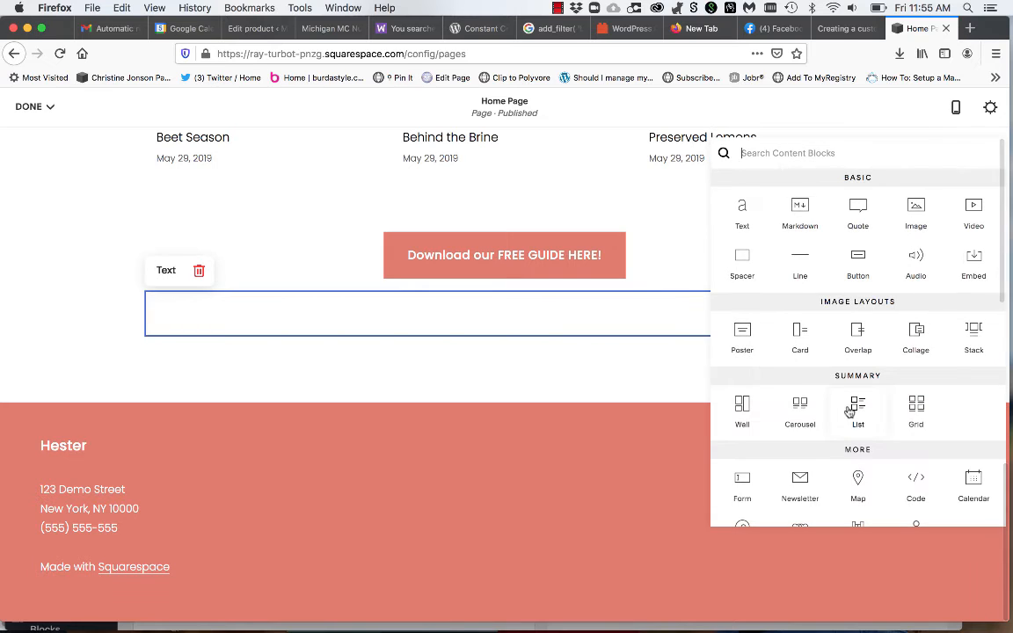
left_click(916, 411)
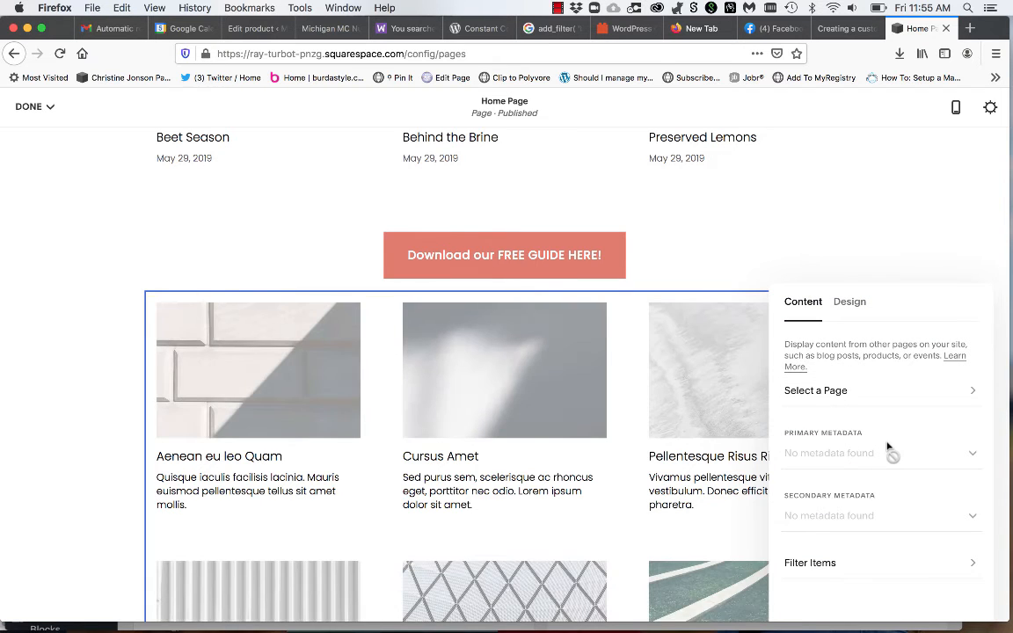
scroll(678, 503, "down", 10)
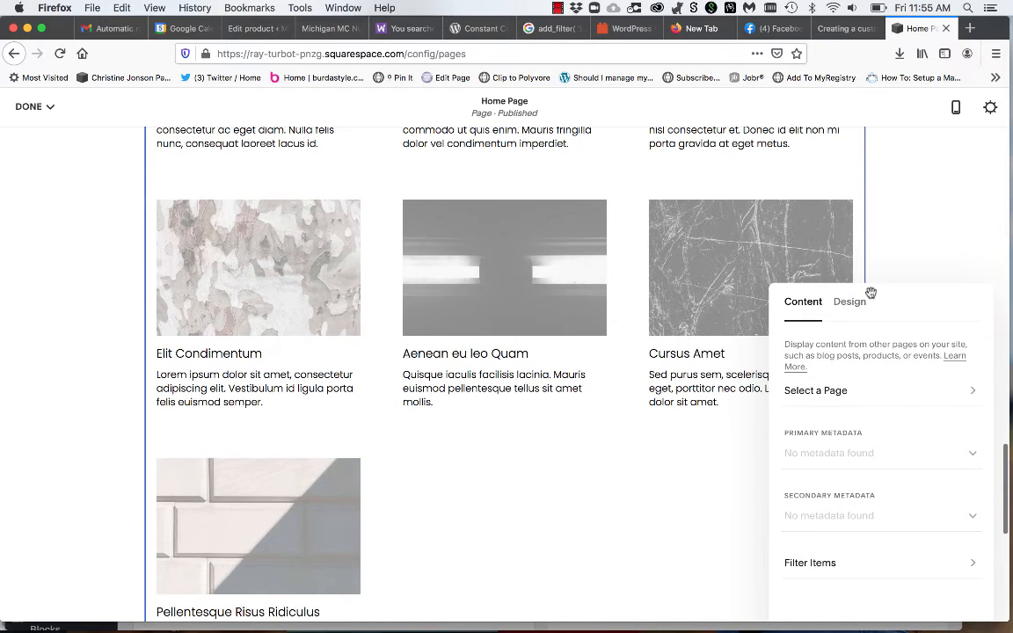
left_click(850, 301)
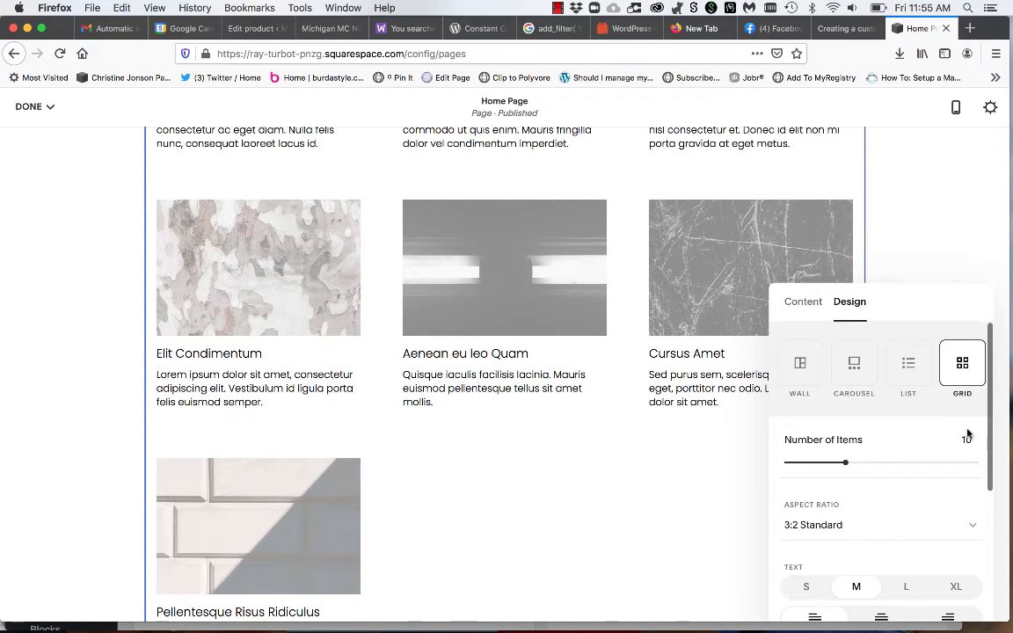
left_click_drag(842, 464, 799, 474)
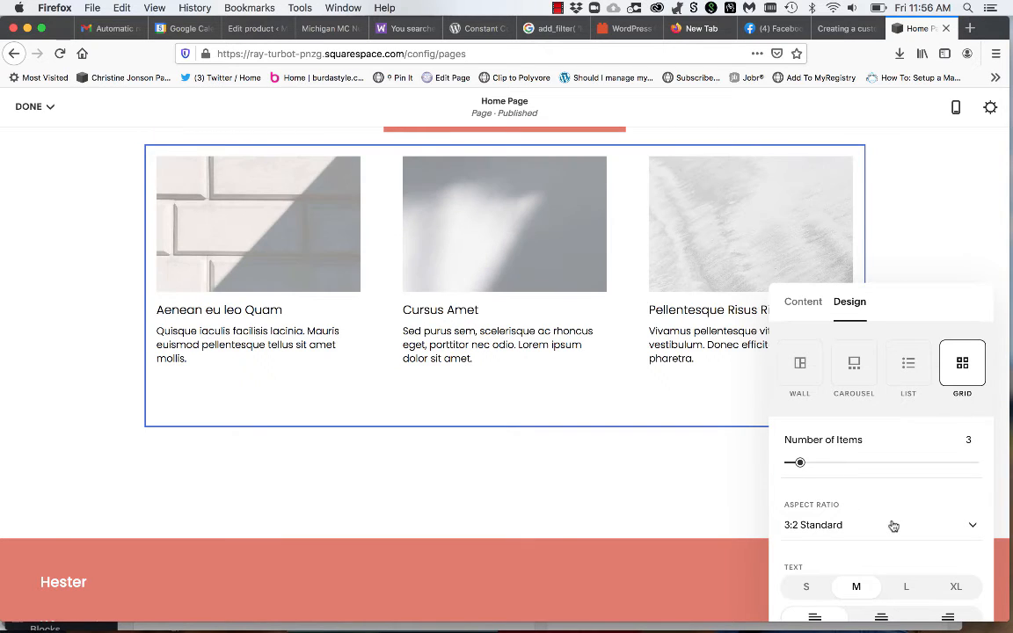
scroll(893, 526, "down", 5)
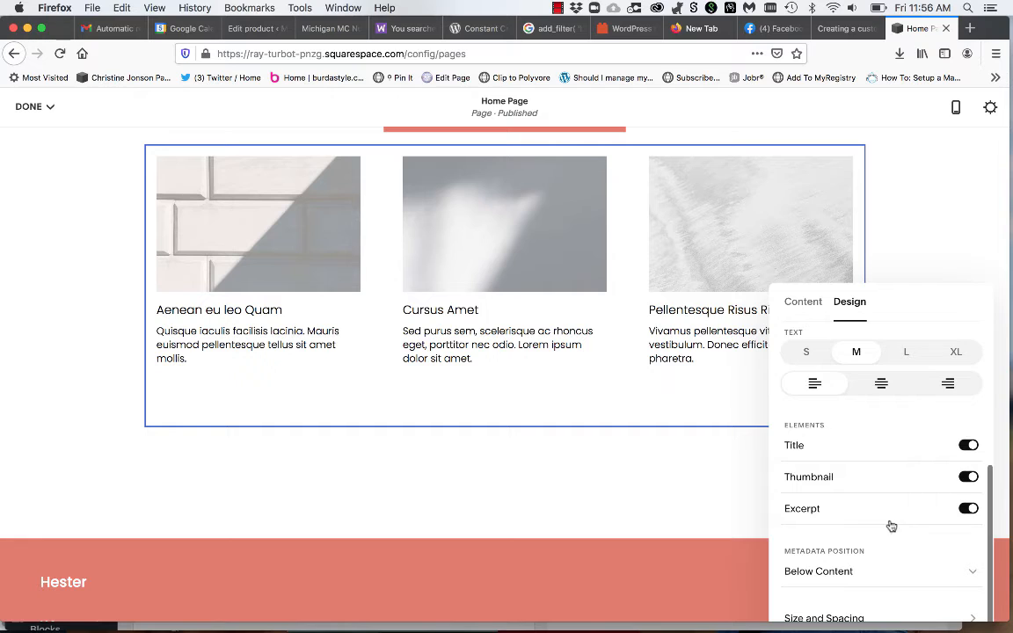
Step: Insert a Button block beneath the empty text block under the second summary grid
left_click(605, 453)
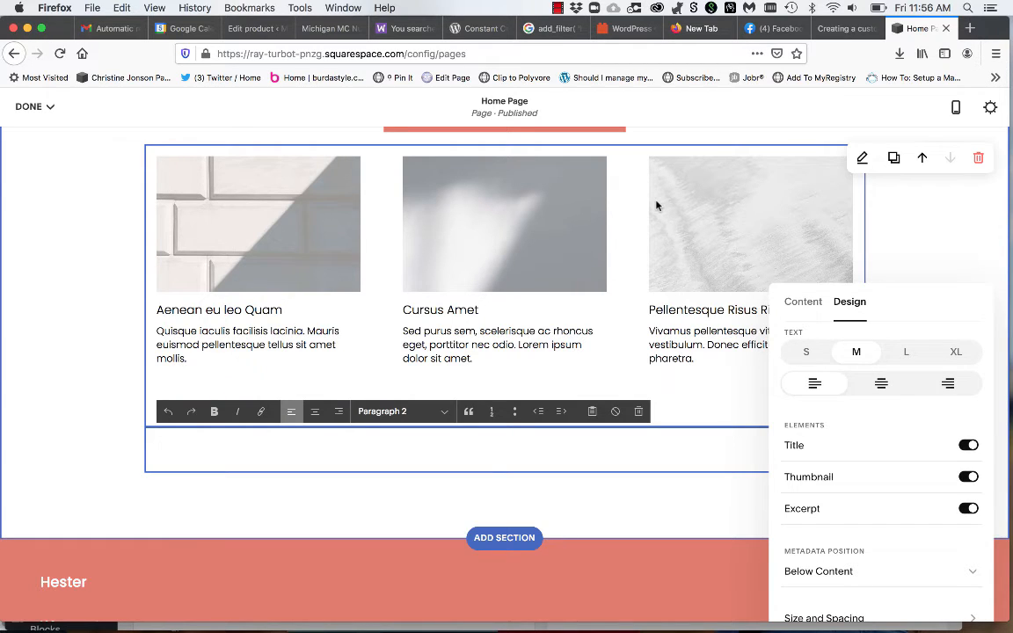
scroll(656, 203, "up", 8)
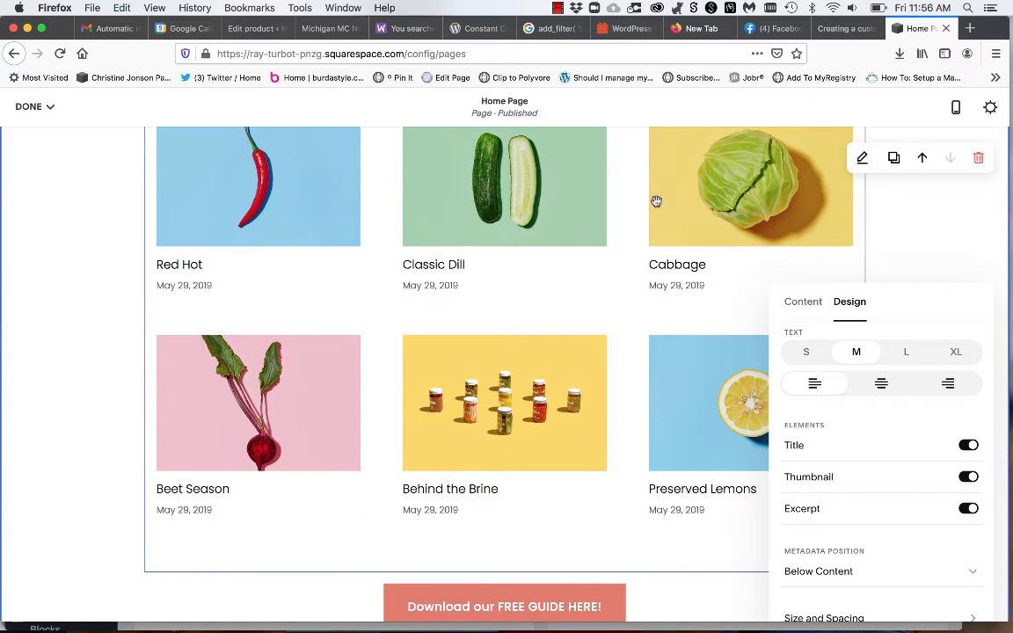
scroll(656, 204, "down", 10)
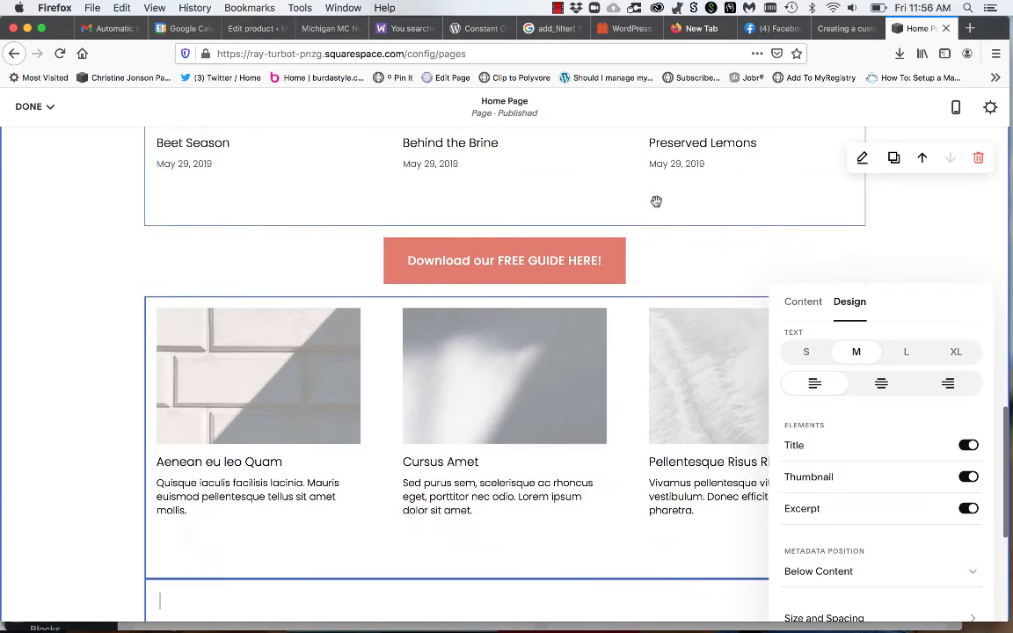
left_click(511, 519)
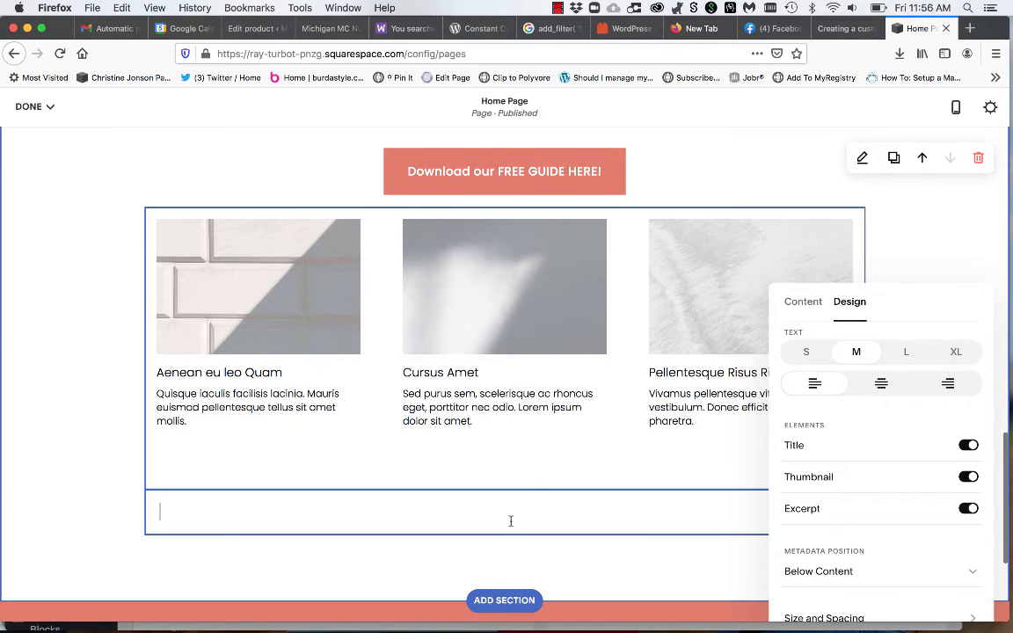
scroll(511, 526, "down", 3)
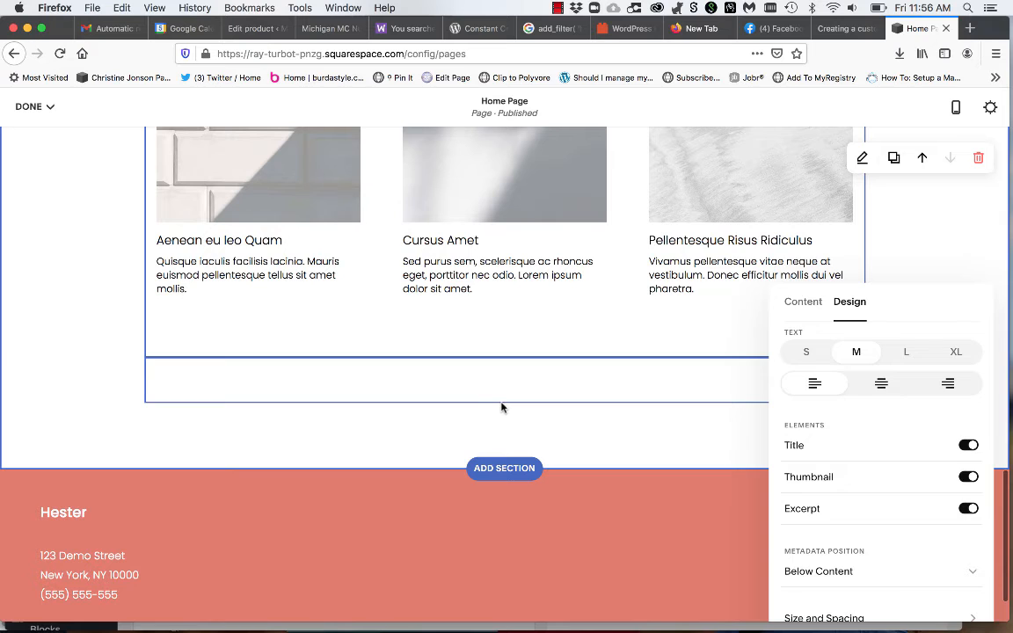
left_click(502, 412)
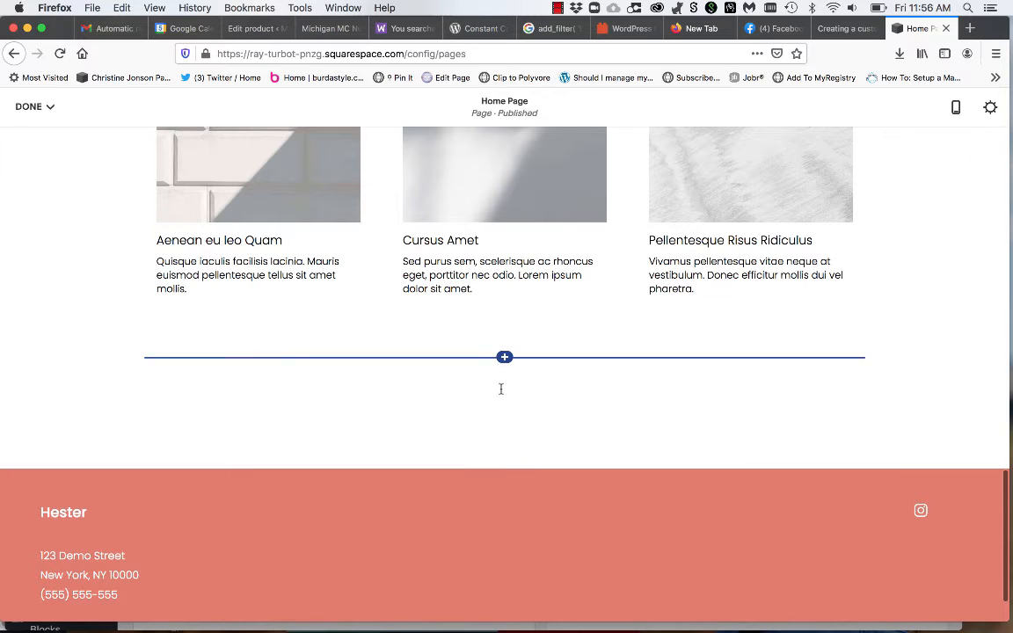
left_click(505, 402)
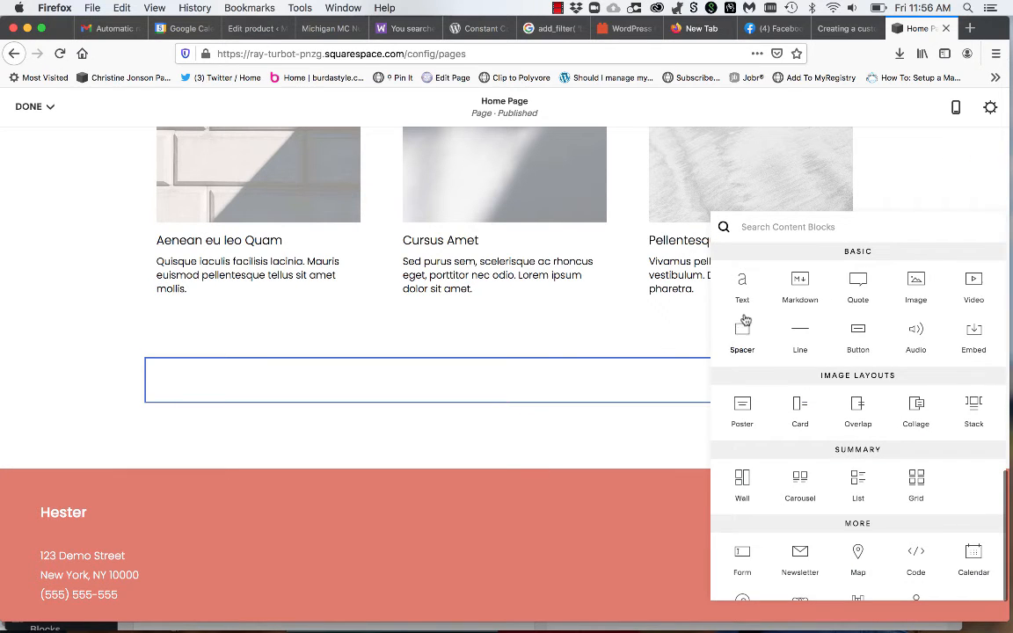
left_click(857, 339)
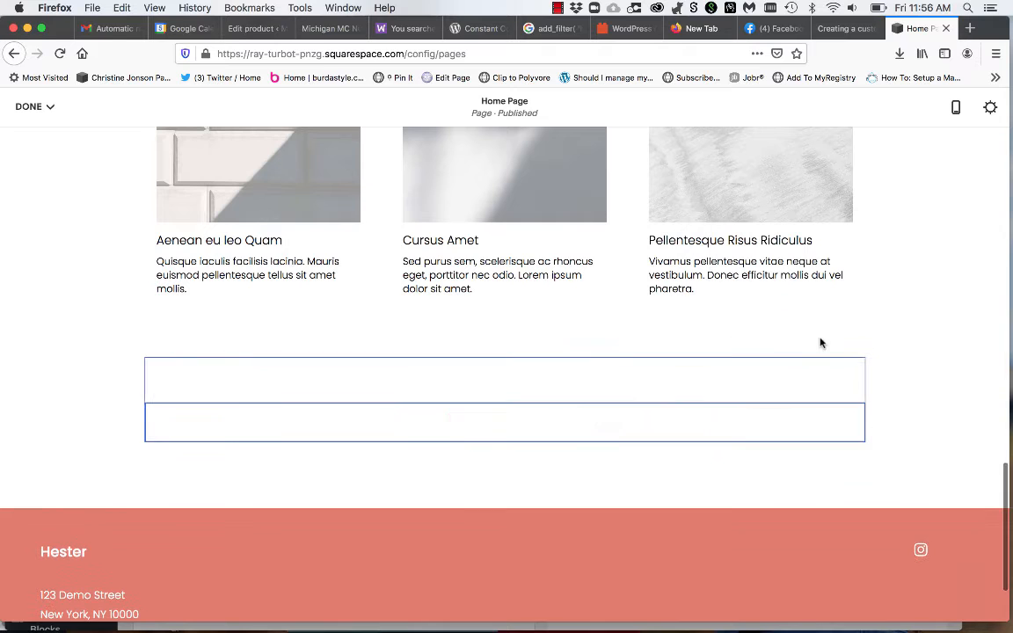
Step: Set the new button's text to "See All Products"
left_click_drag(840, 352, 715, 357)
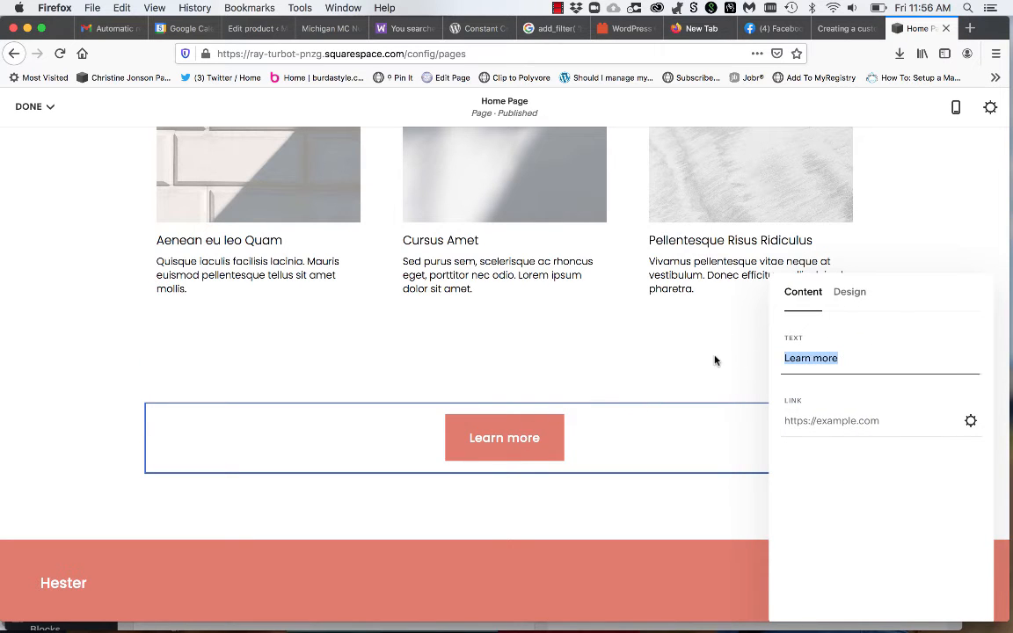
type("See All")
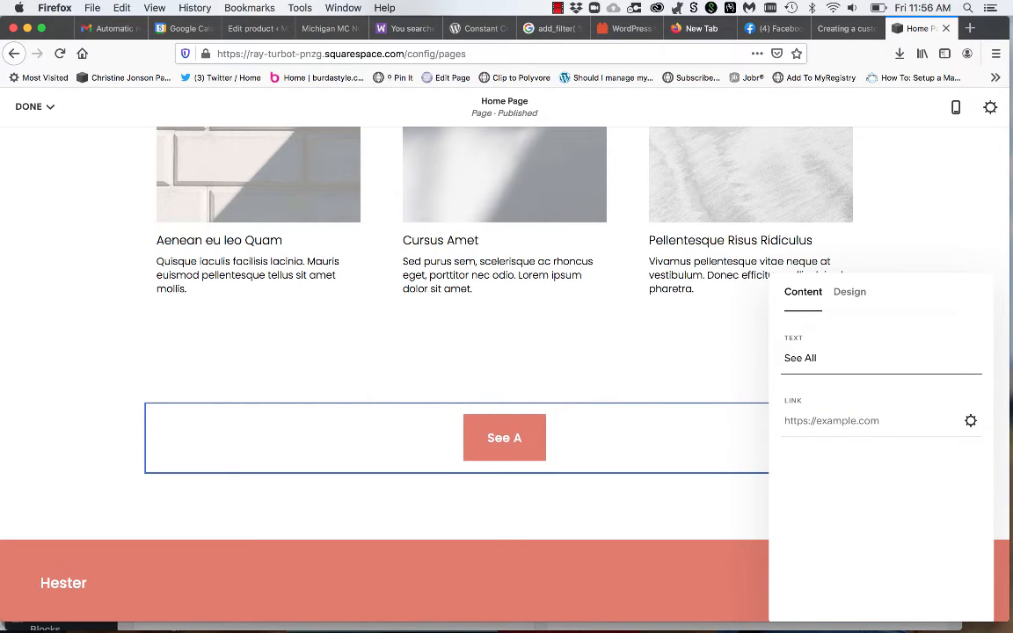
type(" Products")
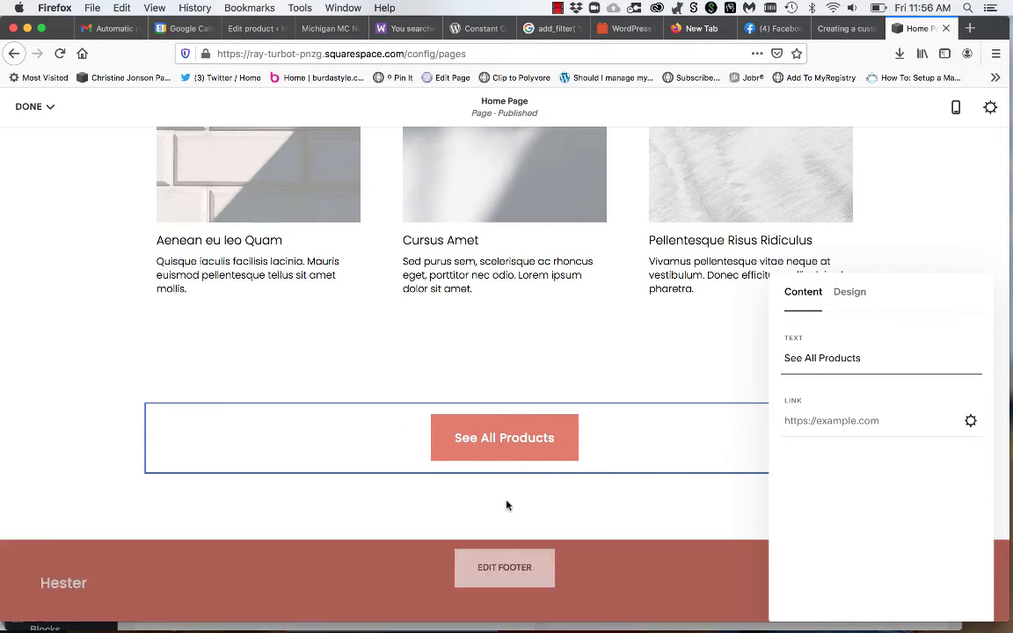
left_click(498, 481)
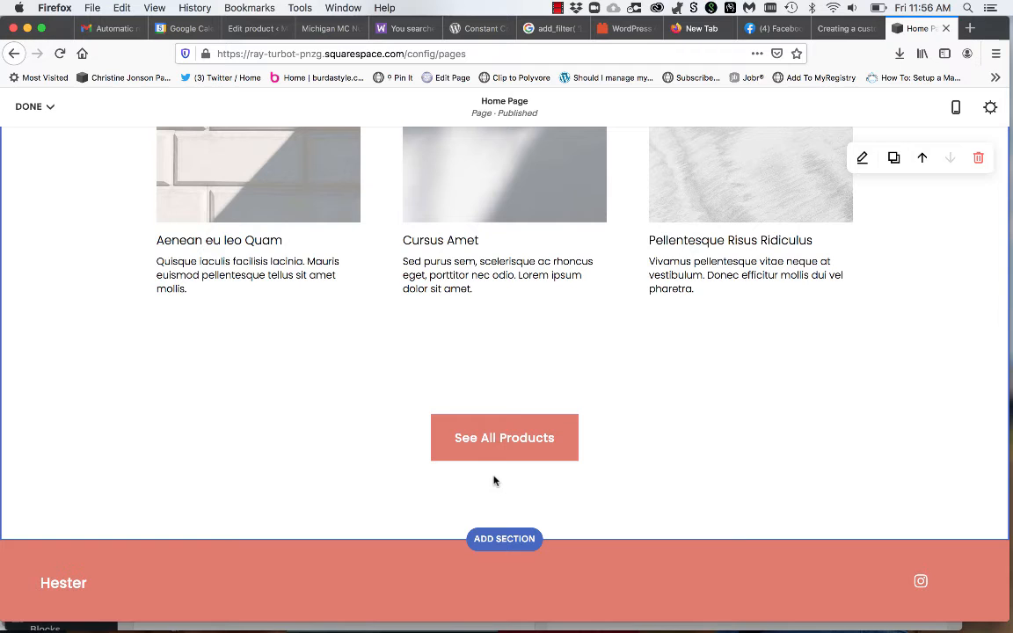
Step: Insert a Poster image block below the "See All Products" button
left_click(504, 473)
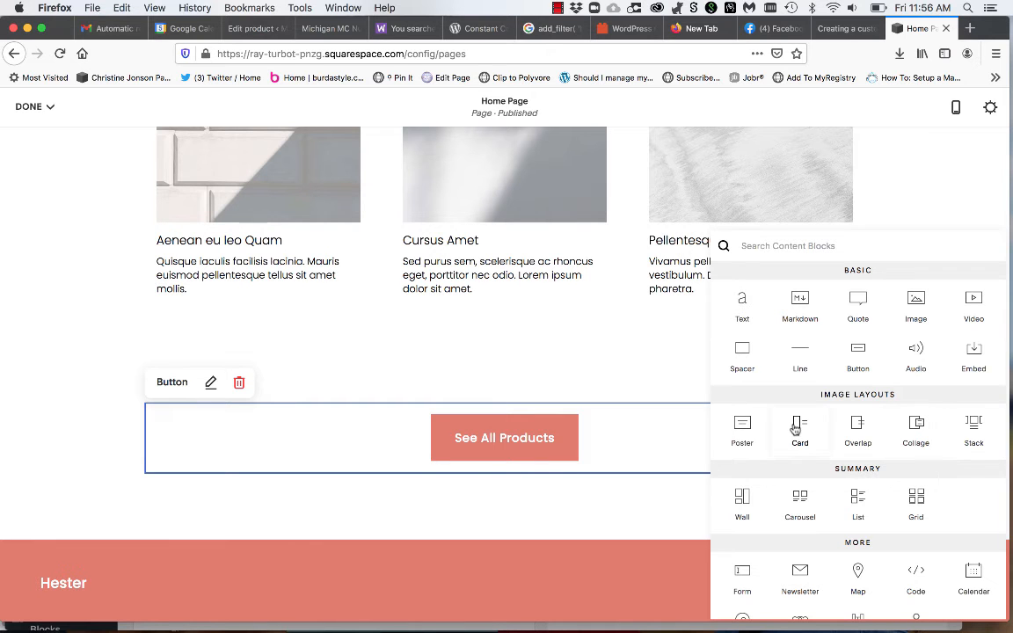
left_click(742, 426)
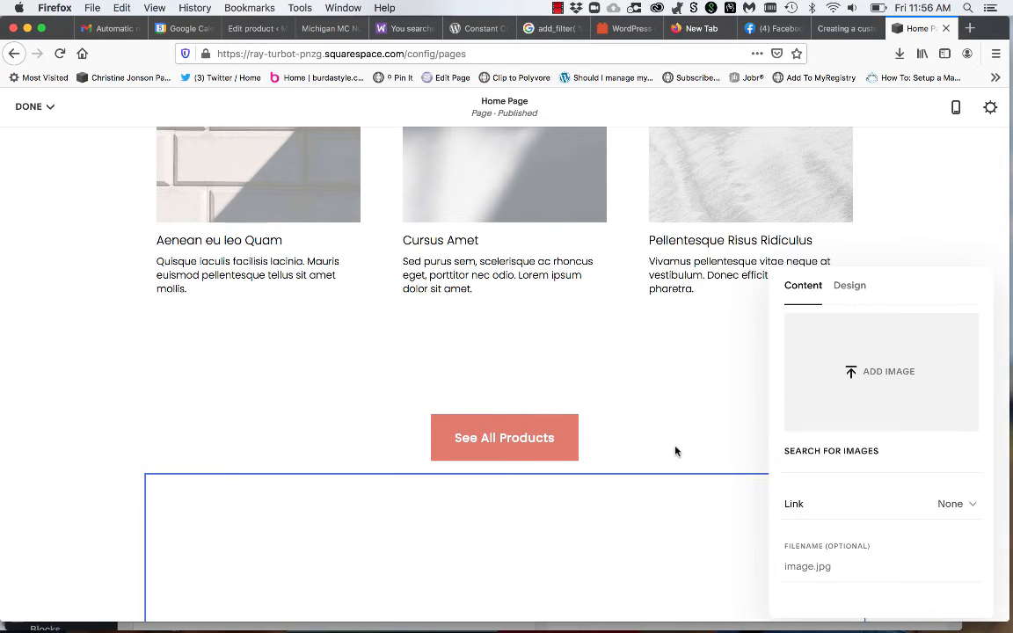
scroll(674, 450, "down", 3)
scroll(676, 451, "down", 3)
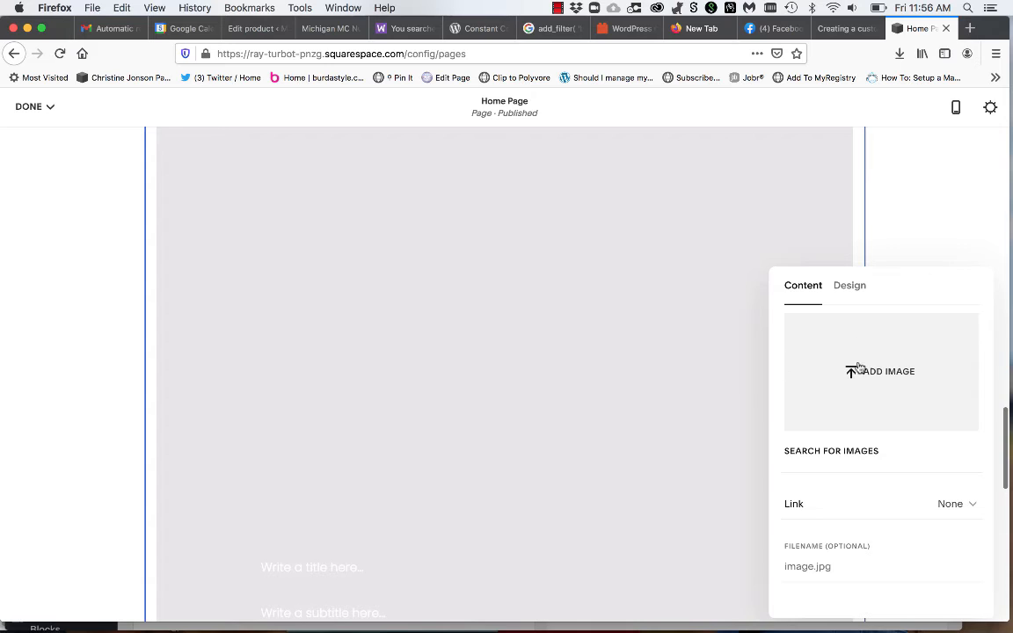
Step: Title the poster block "10% off Just for signing up!" and format the title as Heading 1
left_click(368, 570)
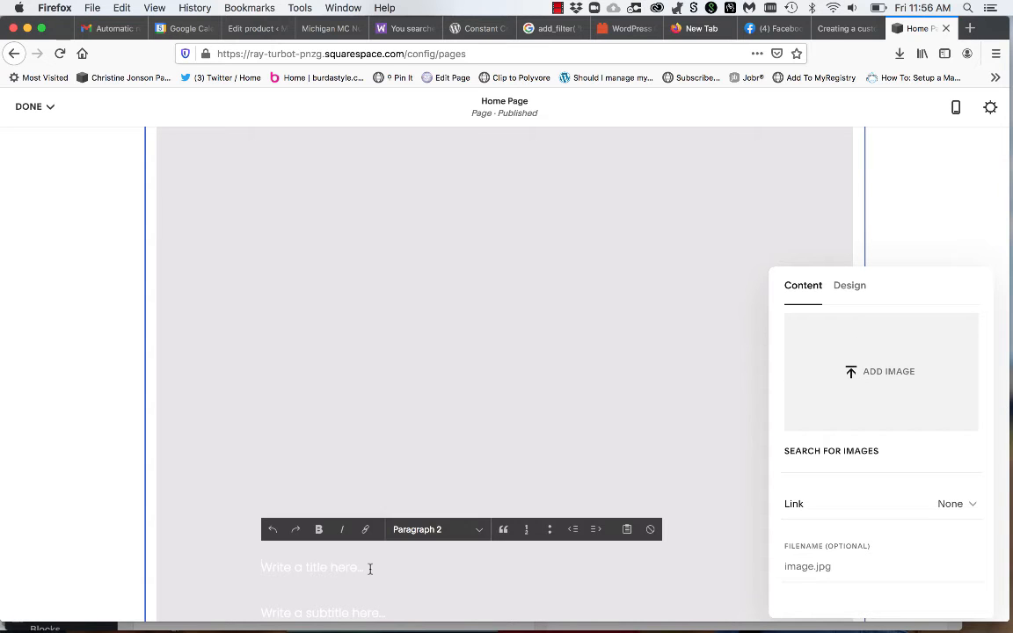
type("Dow")
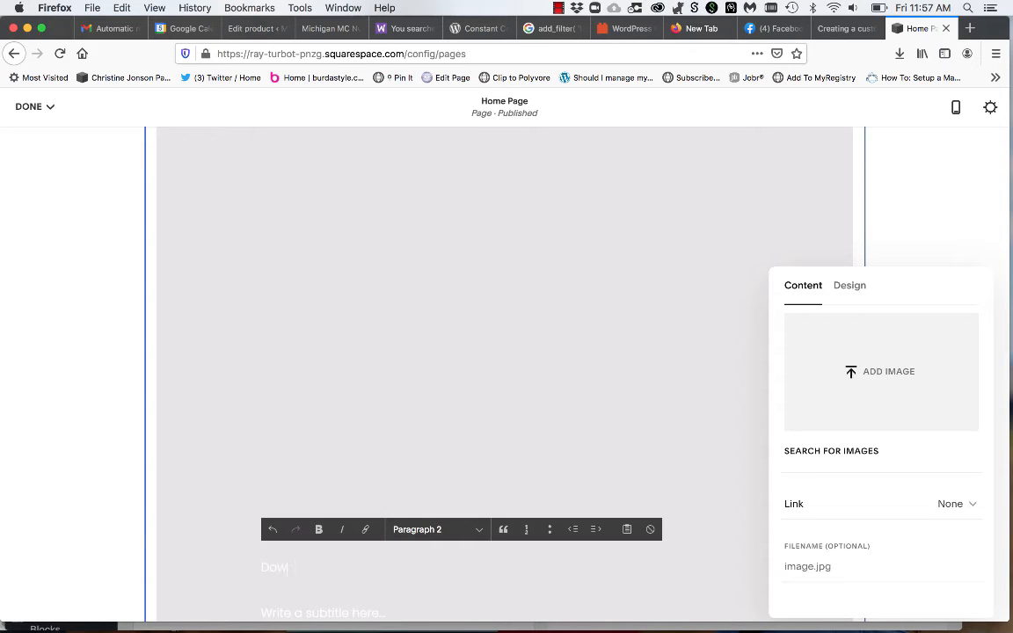
type("nload")
key("BackSpace")
key("BackSpace")
key("BackSpace")
type("FREE")
key("BackSpace")
key("BackSpace")
key("BackSpace")
type("10% of Just")
key("BackSpace")
key("BackSpace")
key("BackSpace")
key("BackSpace")
key("BackSpace")
type("f Just for sl")
type("gning up!")
left_click(456, 532)
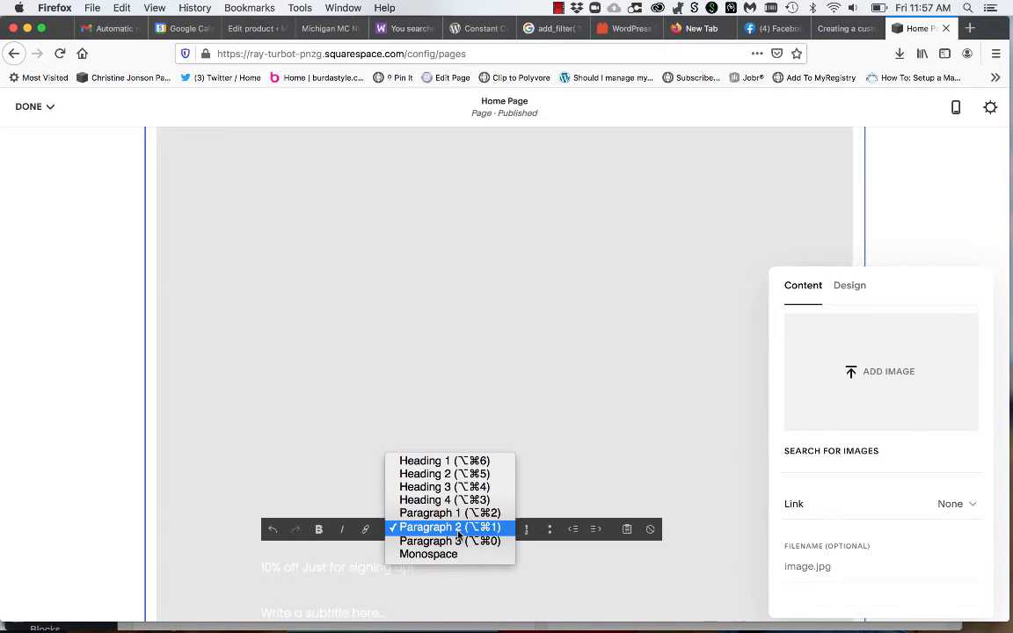
left_click(444, 460)
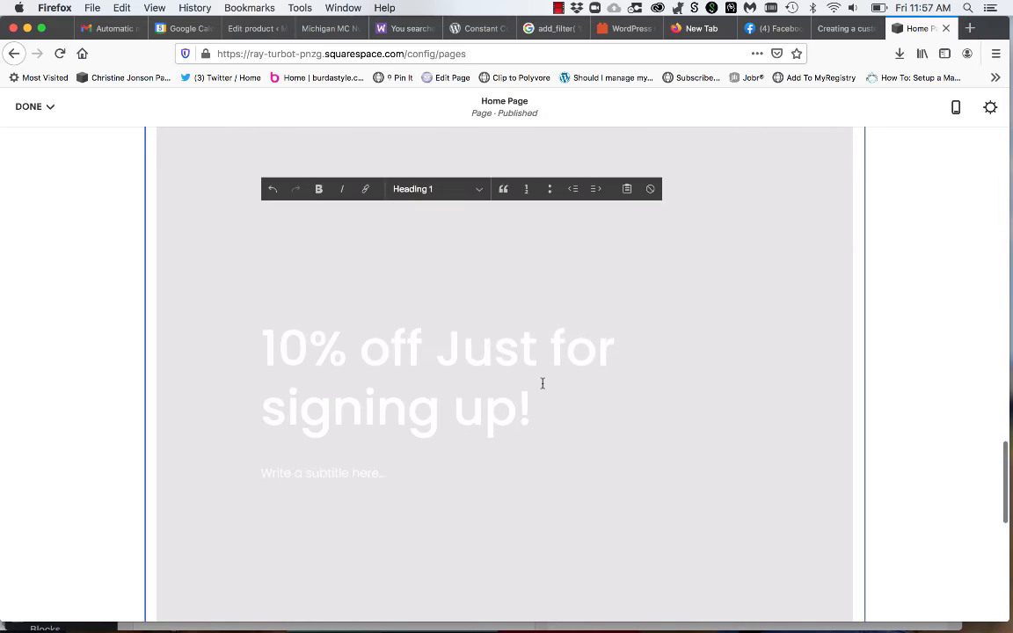
Step: Review the home page layout, covering the poster block, banner, search field, blog grid, download button, second summary grid and products button
scroll(542, 383, "down", 3)
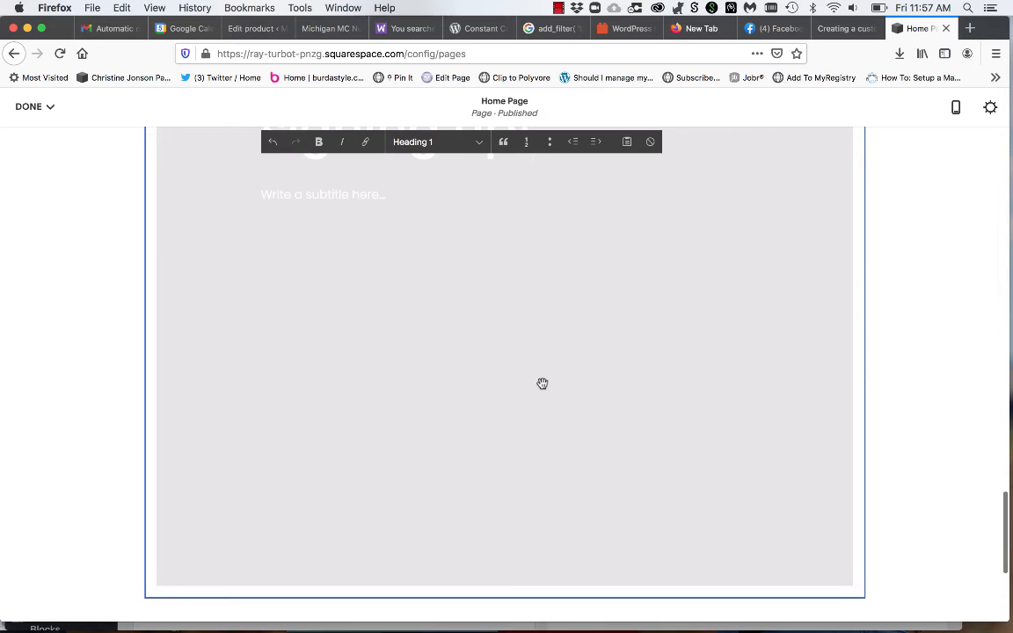
scroll(543, 383, "down", 2)
scroll(590, 364, "up", 6)
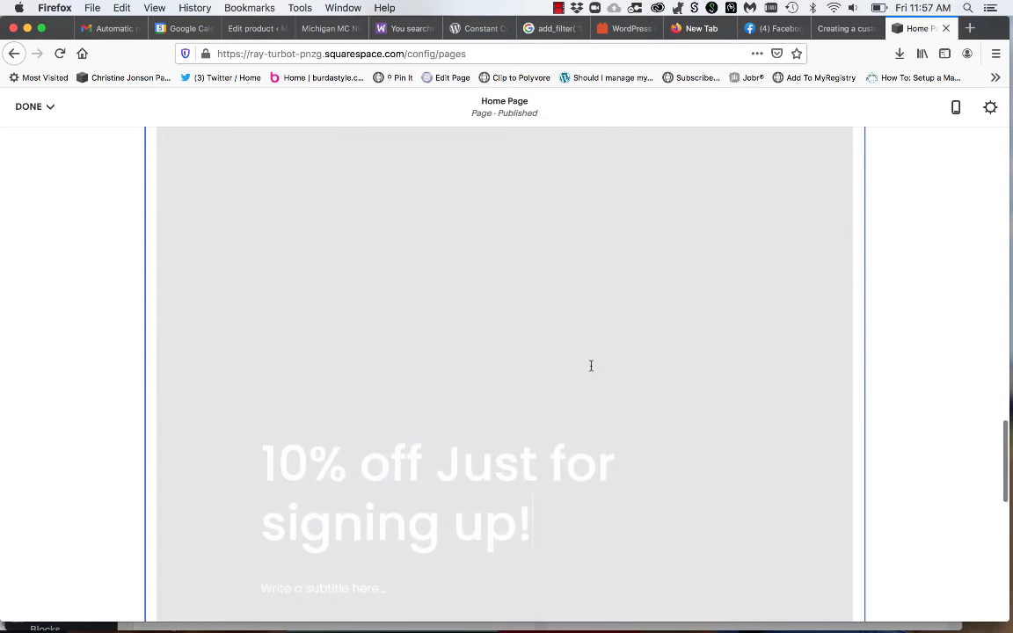
scroll(591, 366, "up", 2)
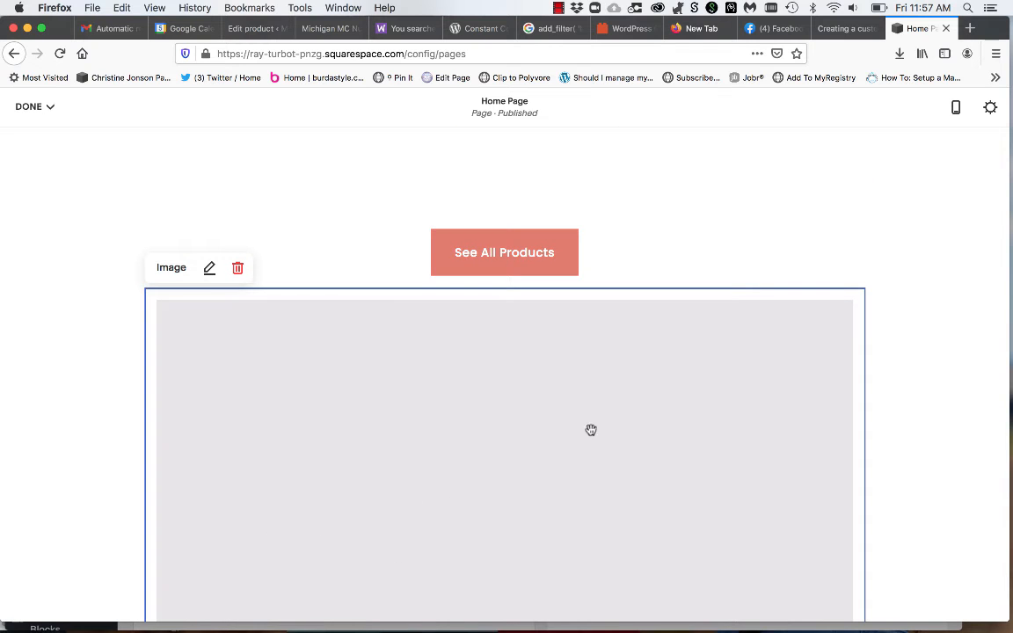
scroll(581, 482, "down", 2)
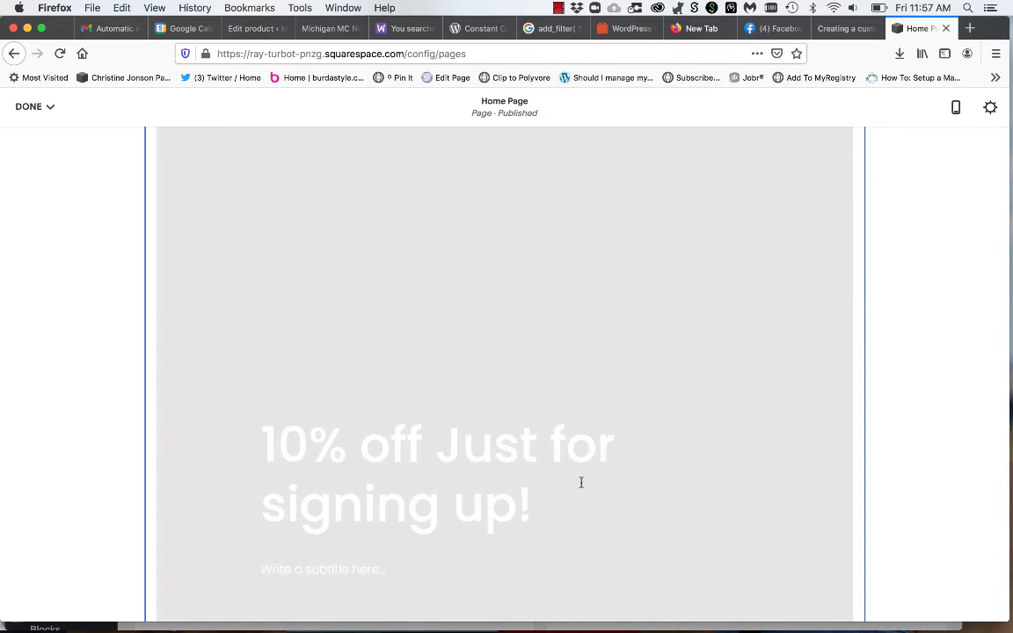
scroll(580, 482, "up", 15)
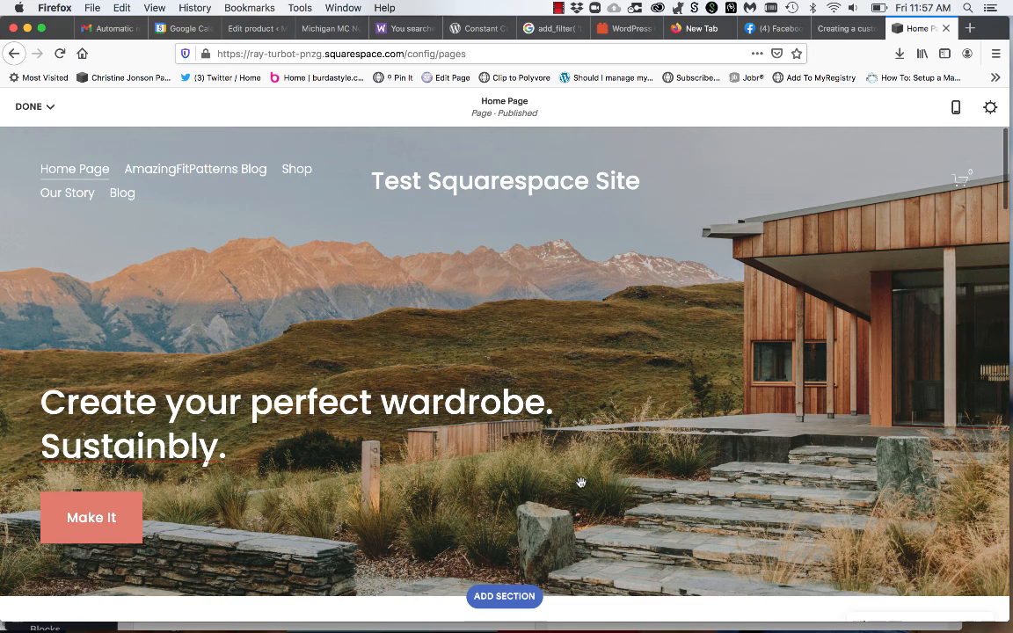
mouse_move(580, 482)
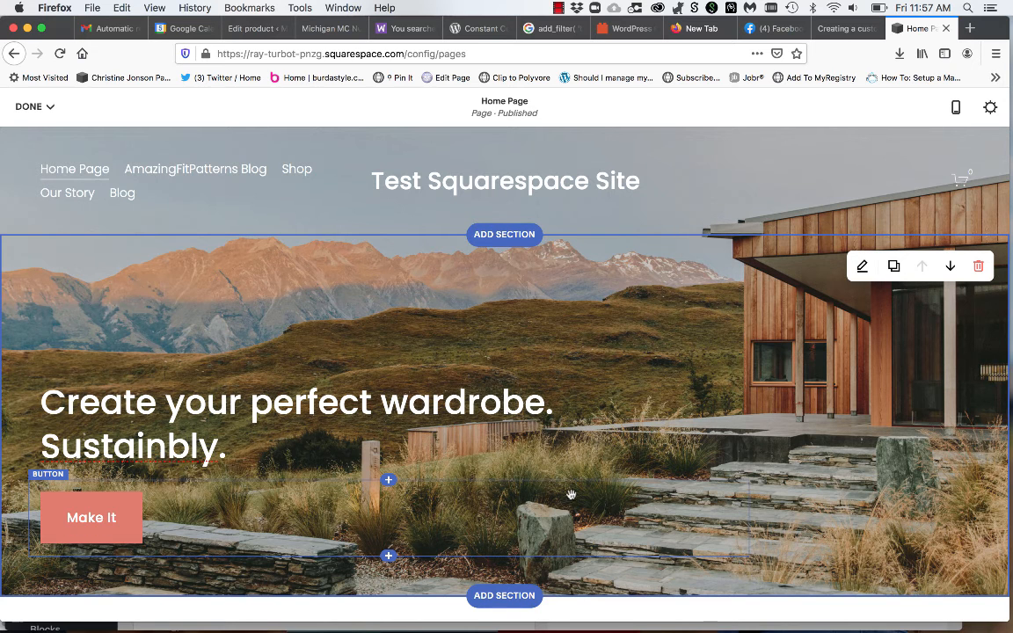
scroll(592, 479, "down", 7)
scroll(592, 479, "down", 3)
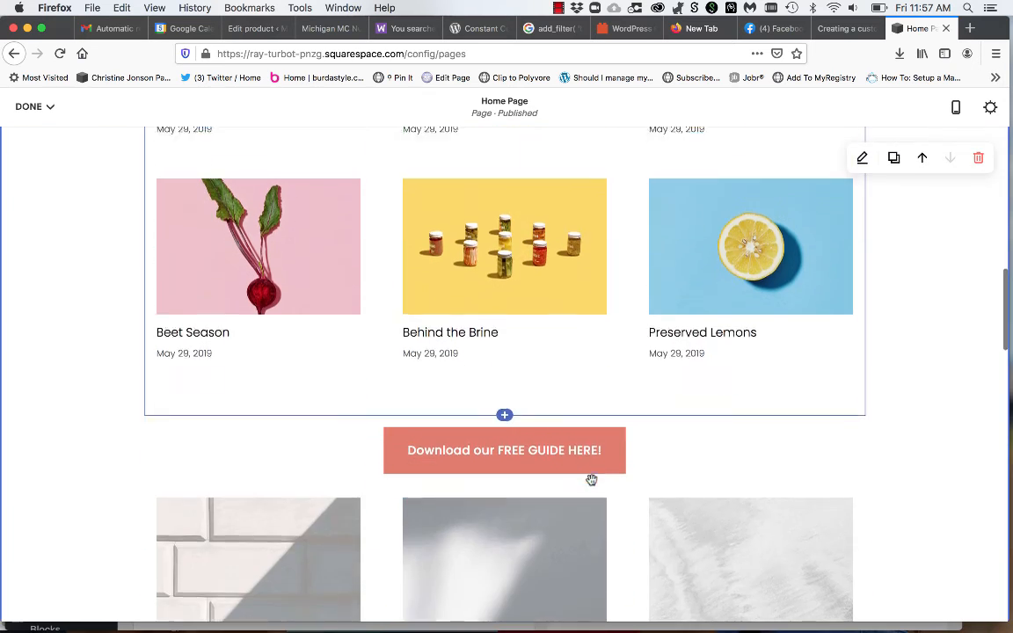
scroll(581, 454, "down", 3)
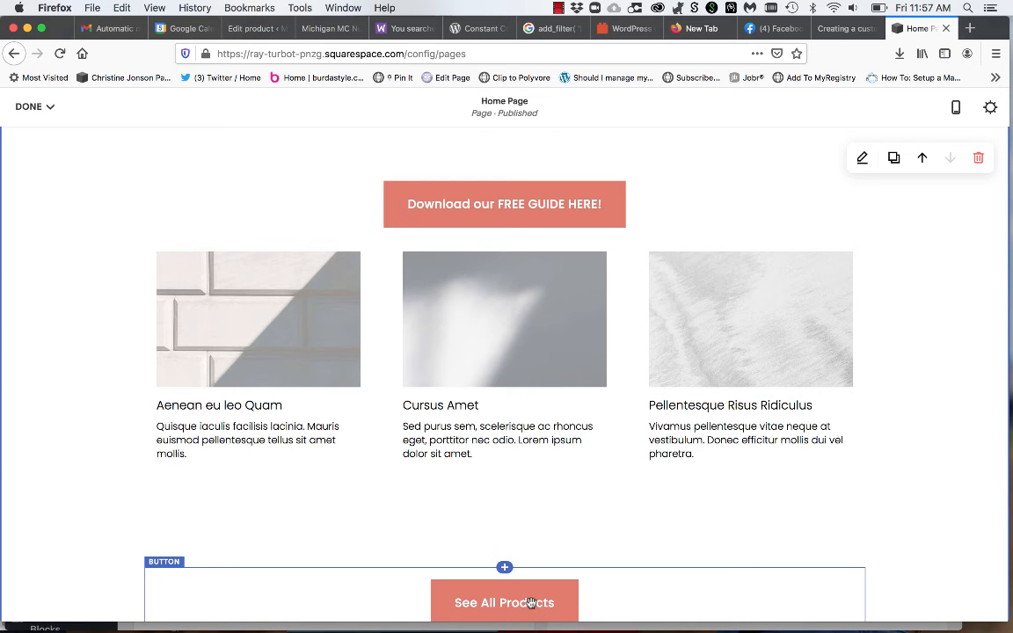
scroll(616, 497, "up", 10)
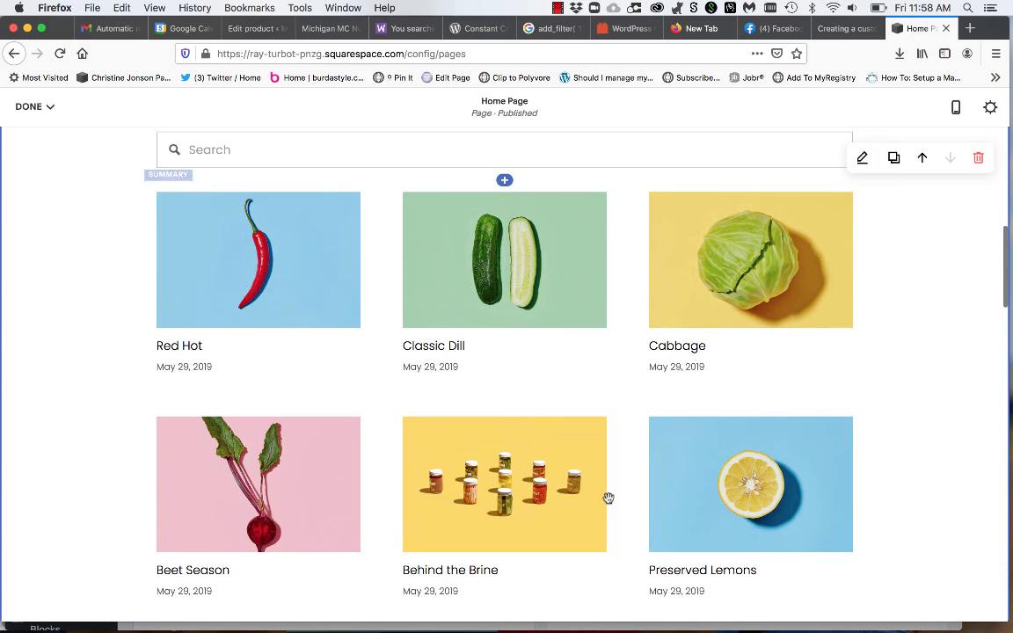
scroll(608, 499, "up", 5)
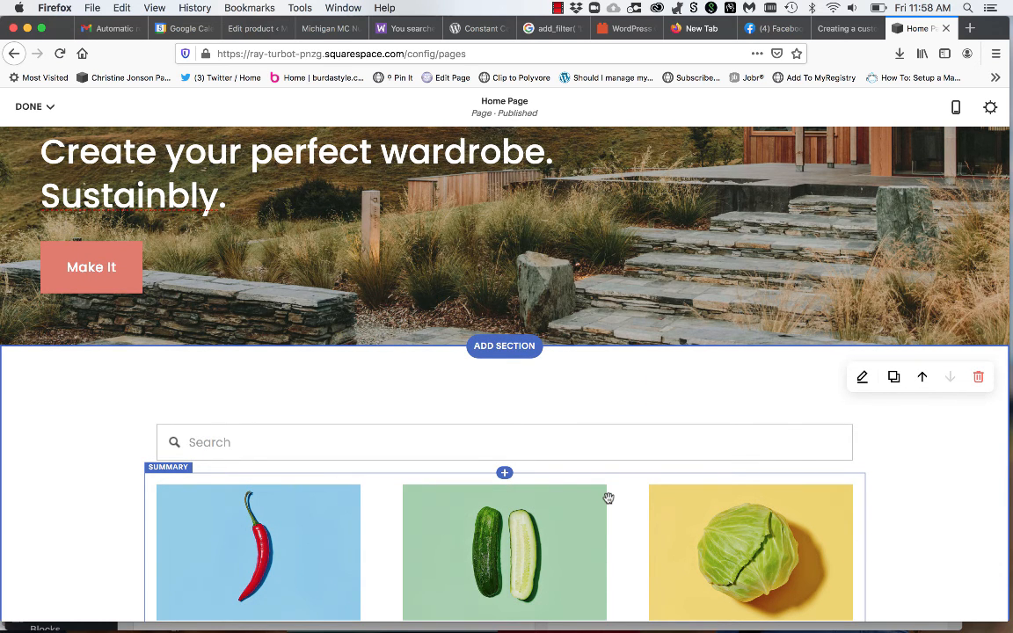
Step: Check the finished home page from the headline banner down to the sign-up discount poster, and return to the banner
scroll(608, 498, "up", 5)
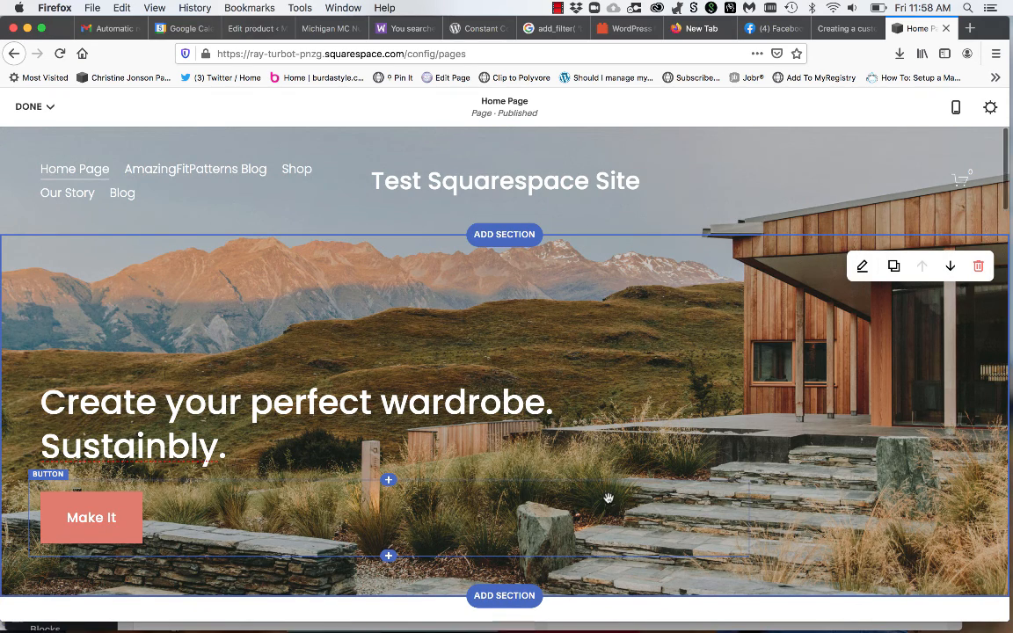
scroll(609, 498, "down", 5)
scroll(608, 499, "down", 2)
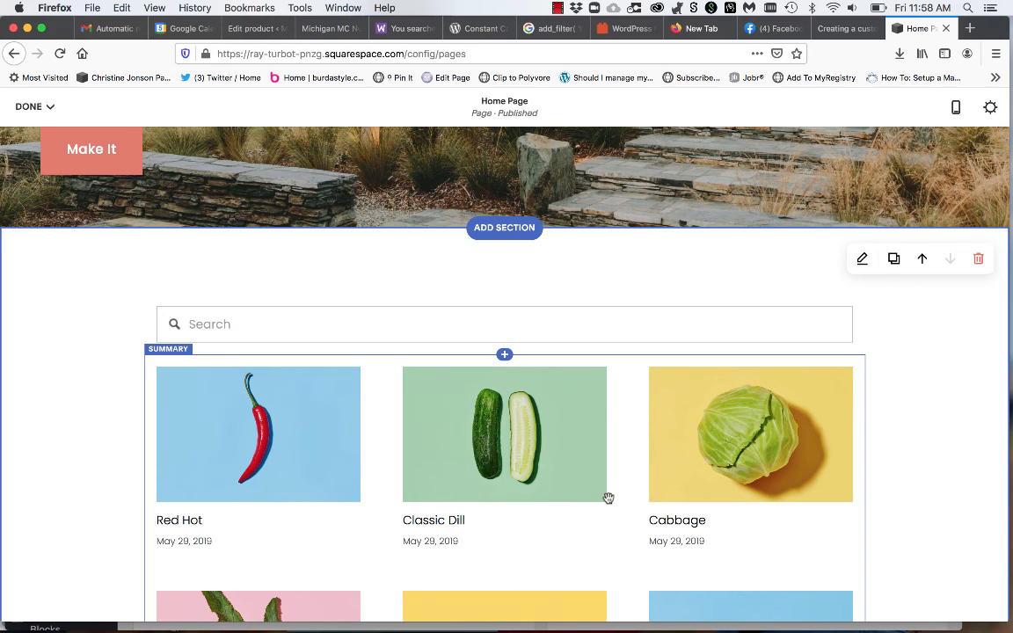
scroll(608, 499, "down", 3)
scroll(609, 499, "down", 5)
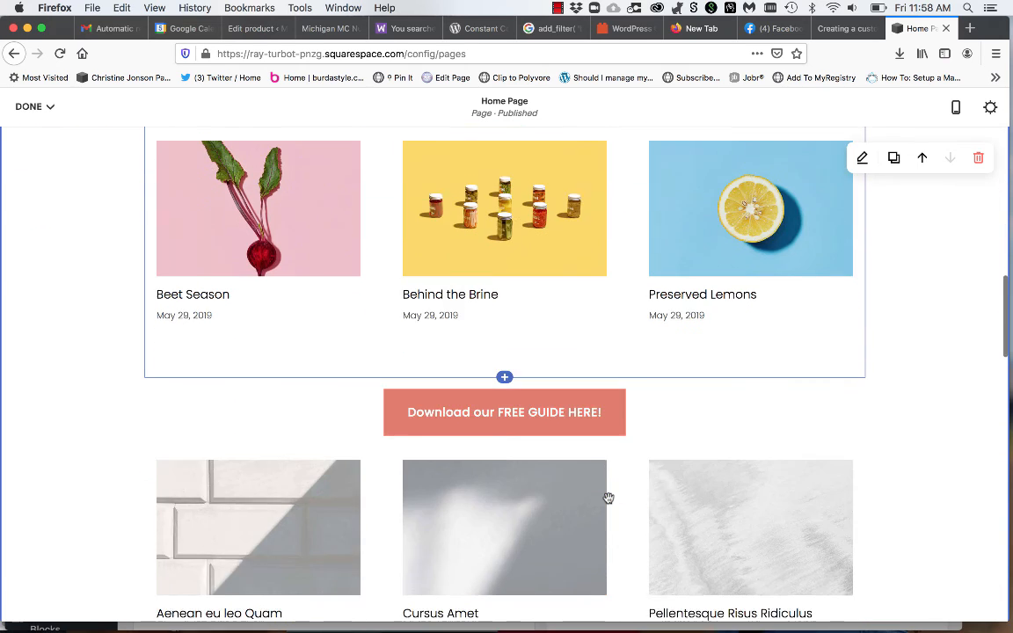
scroll(609, 499, "up", 10)
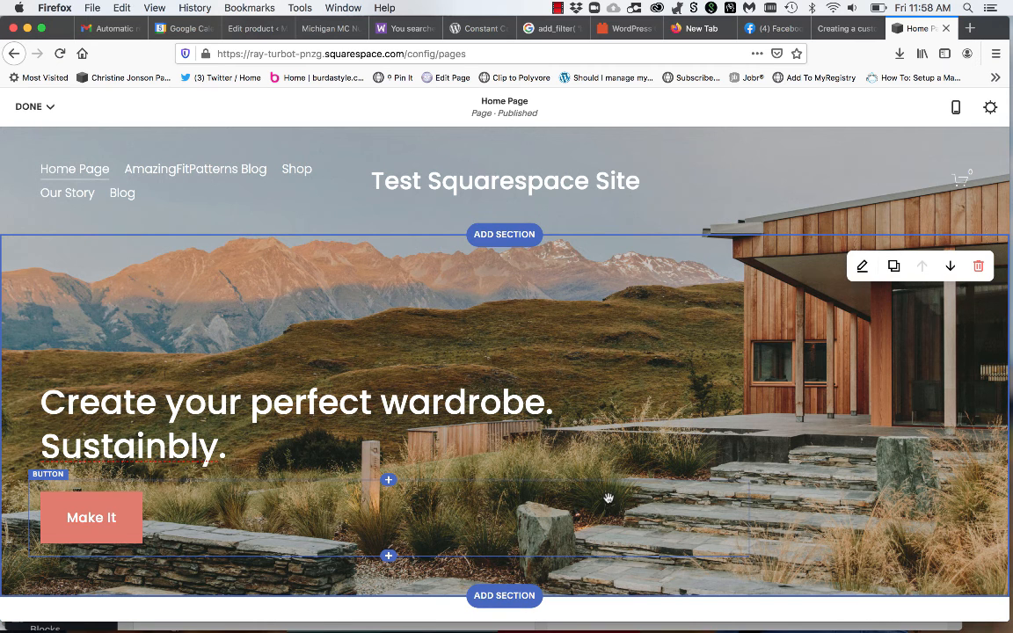
scroll(608, 498, "down", 8)
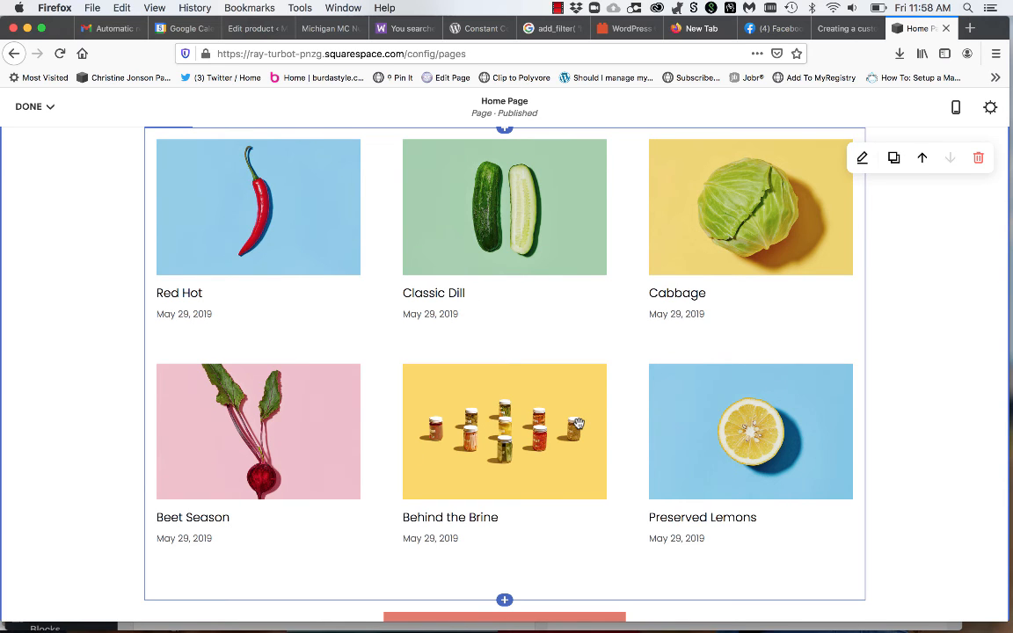
scroll(578, 424, "down", 5)
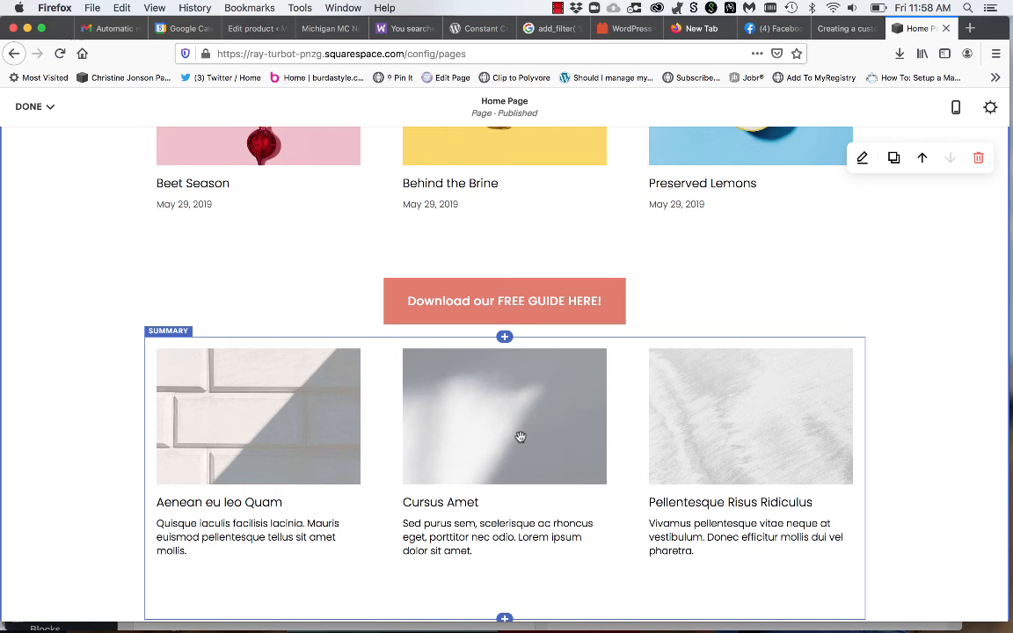
scroll(520, 437, "down", 4)
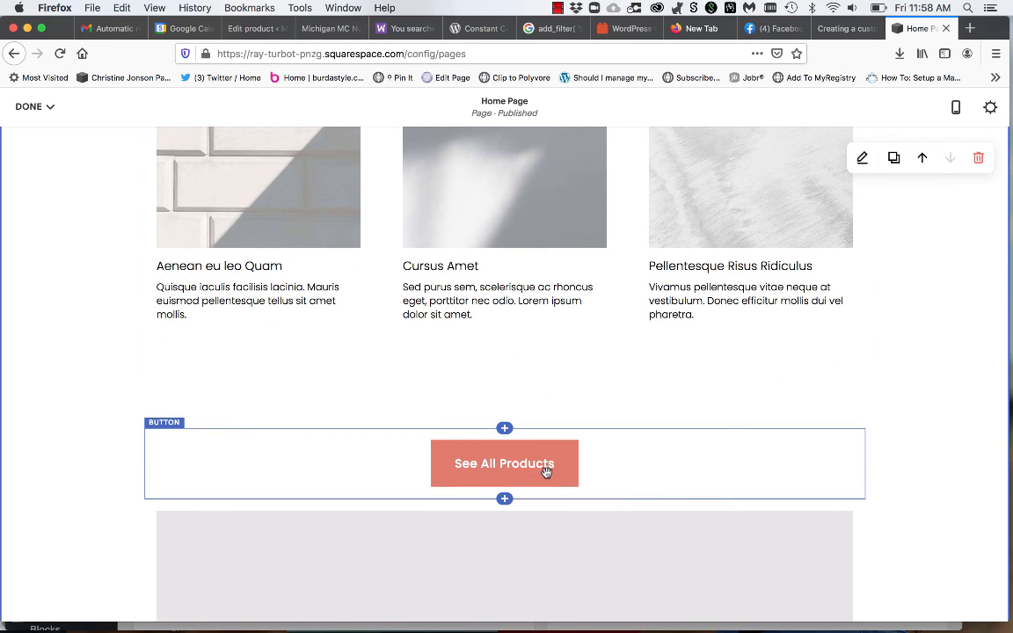
scroll(546, 472, "down", 8)
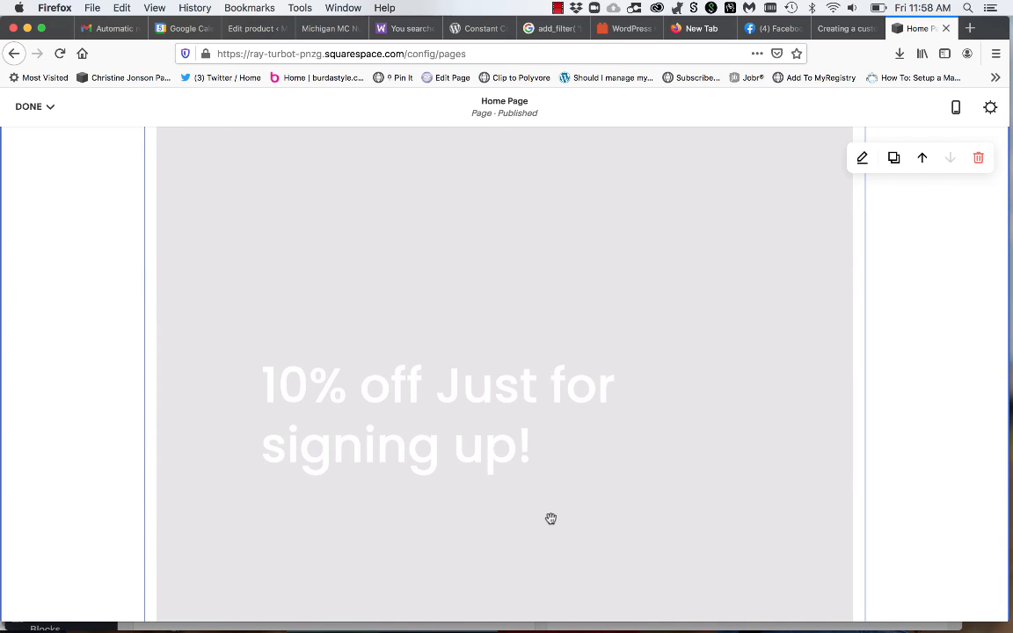
scroll(550, 518, "down", 6)
scroll(551, 519, "up", 15)
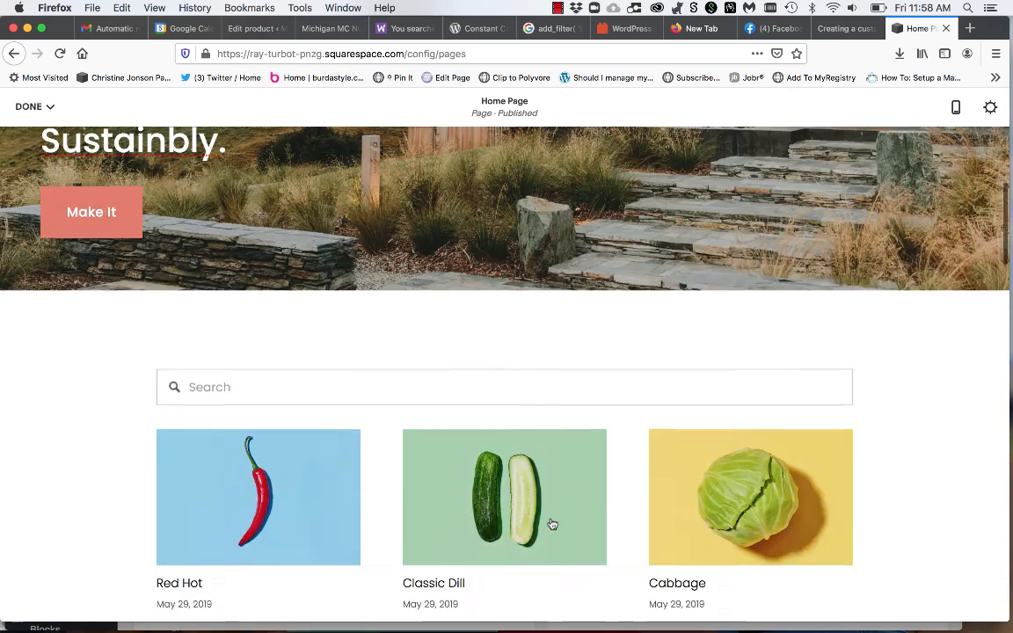
scroll(551, 524, "up", 4)
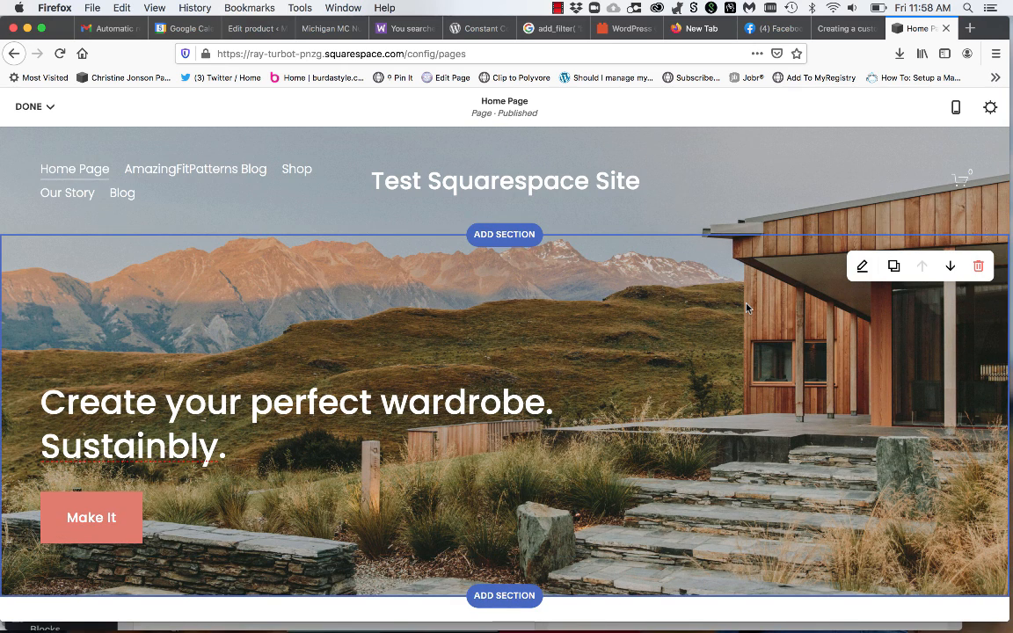